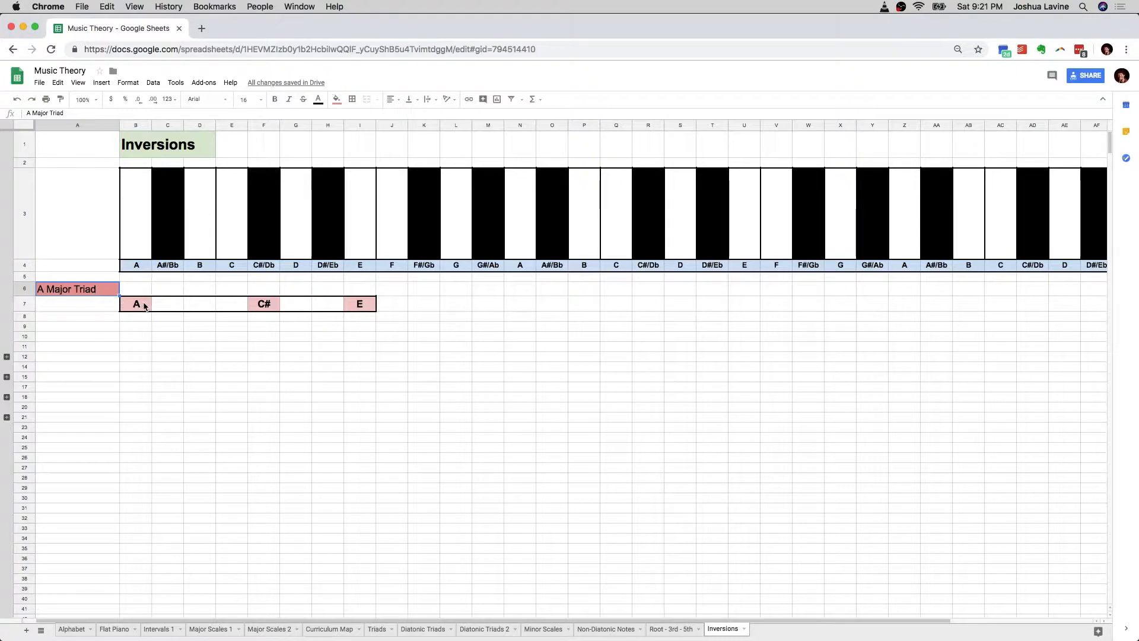
Step: Examine the notes A, C# and E of the A Major Triad in row 7
left_click(144, 306)
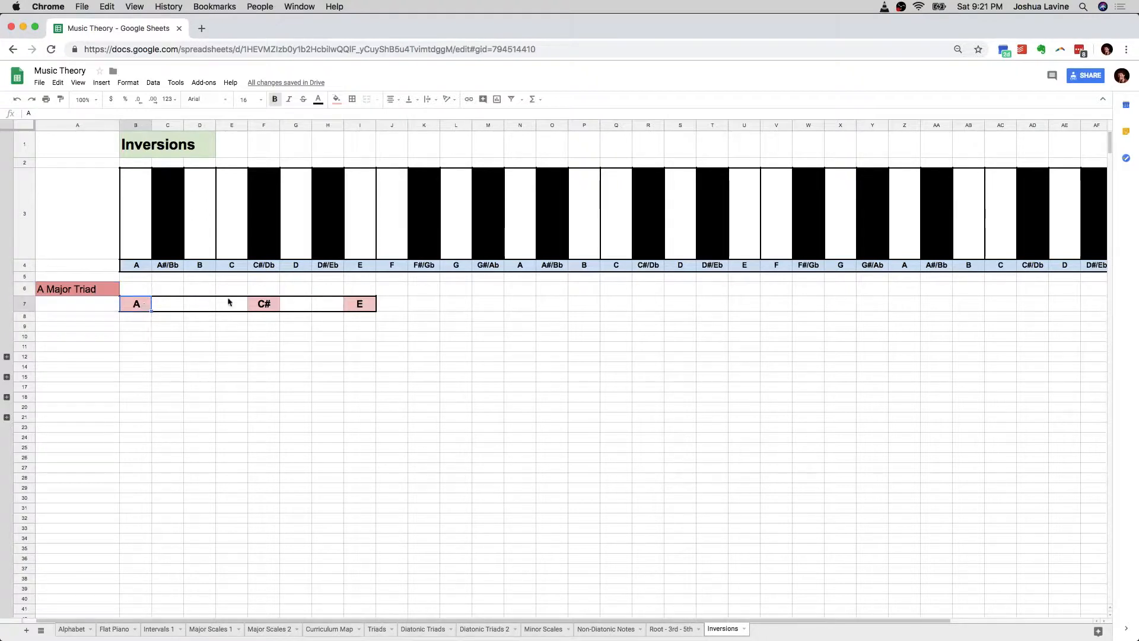
left_click(264, 305)
left_click(362, 304)
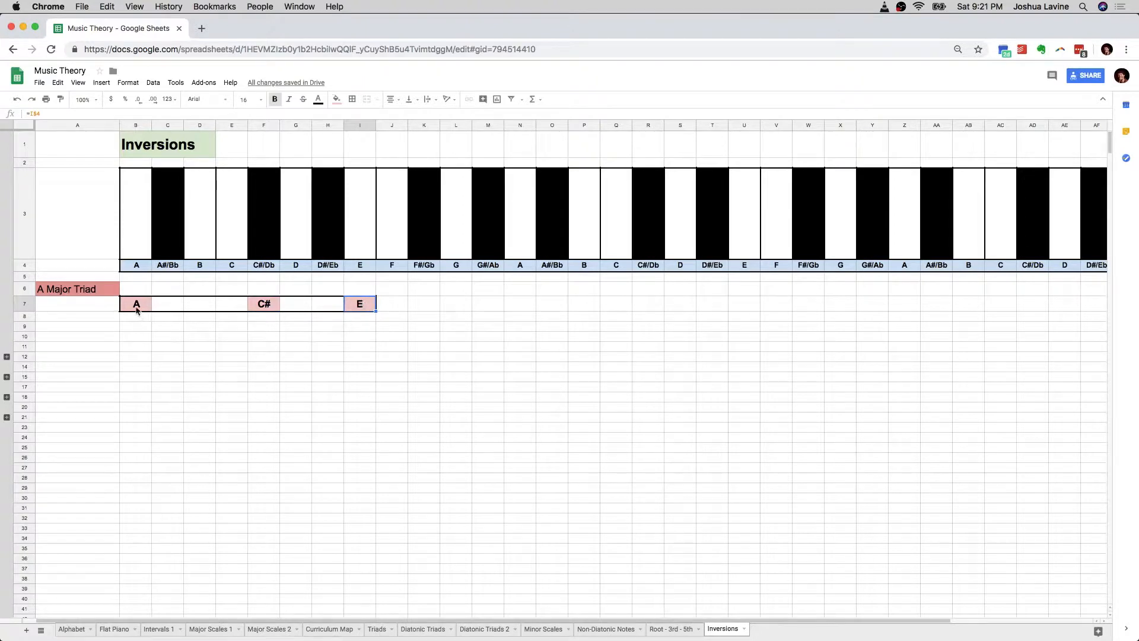
left_click(263, 305)
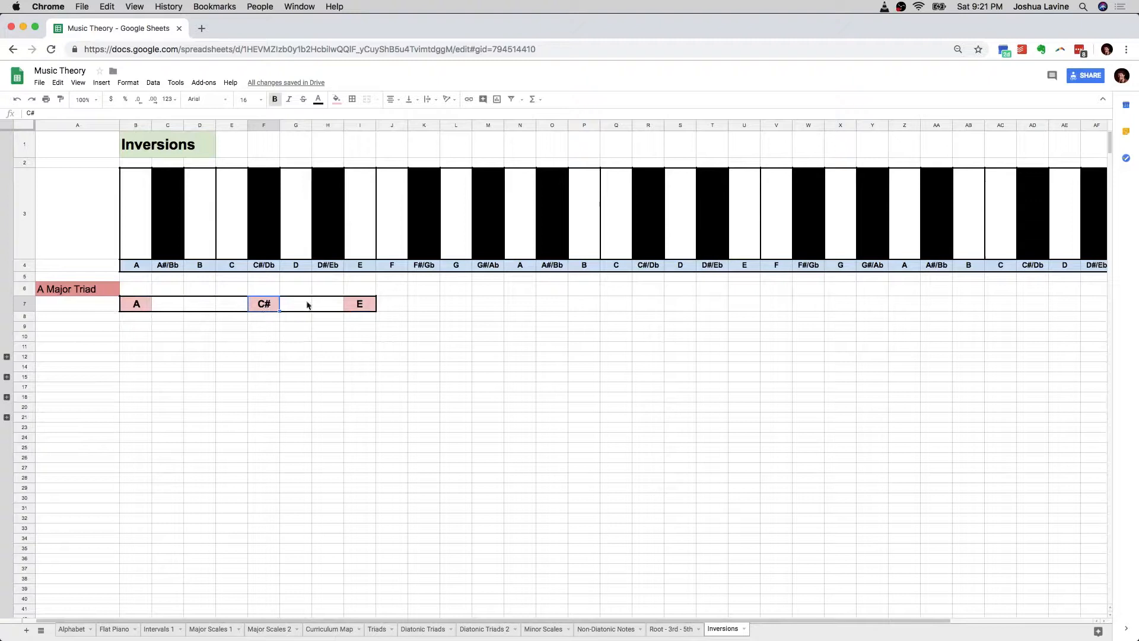
left_click(362, 306, "shift")
left_click(362, 305)
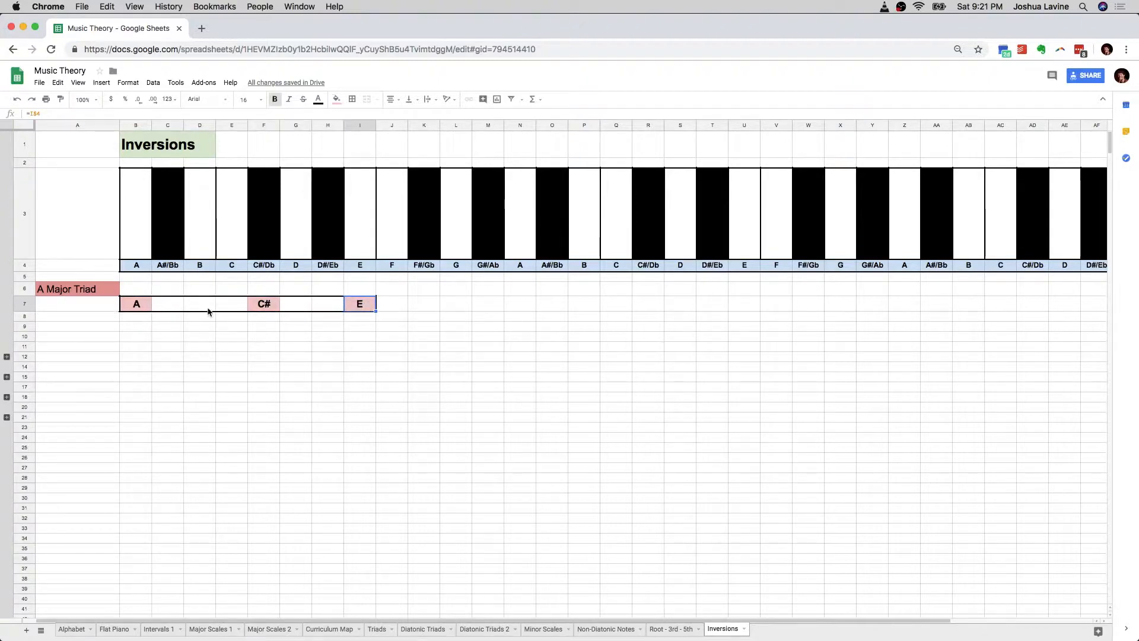
left_click(147, 309)
left_click(270, 305)
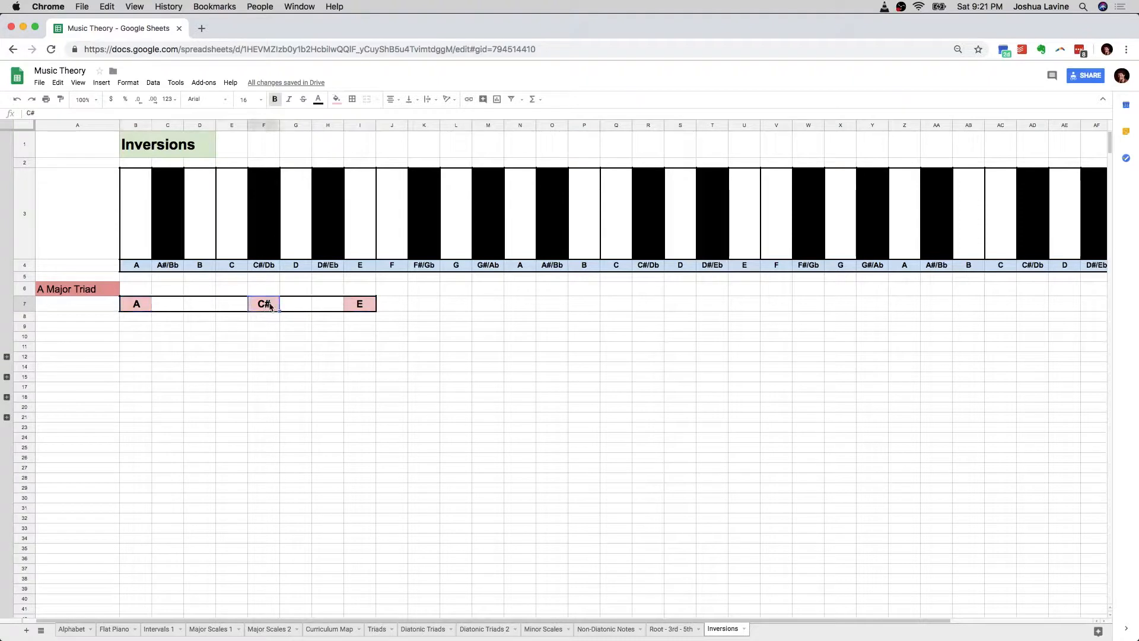
left_click(353, 307)
Step: Label the triad notes in row 6 as Root above A, 3rd above C# and 5th above E
left_click(132, 293)
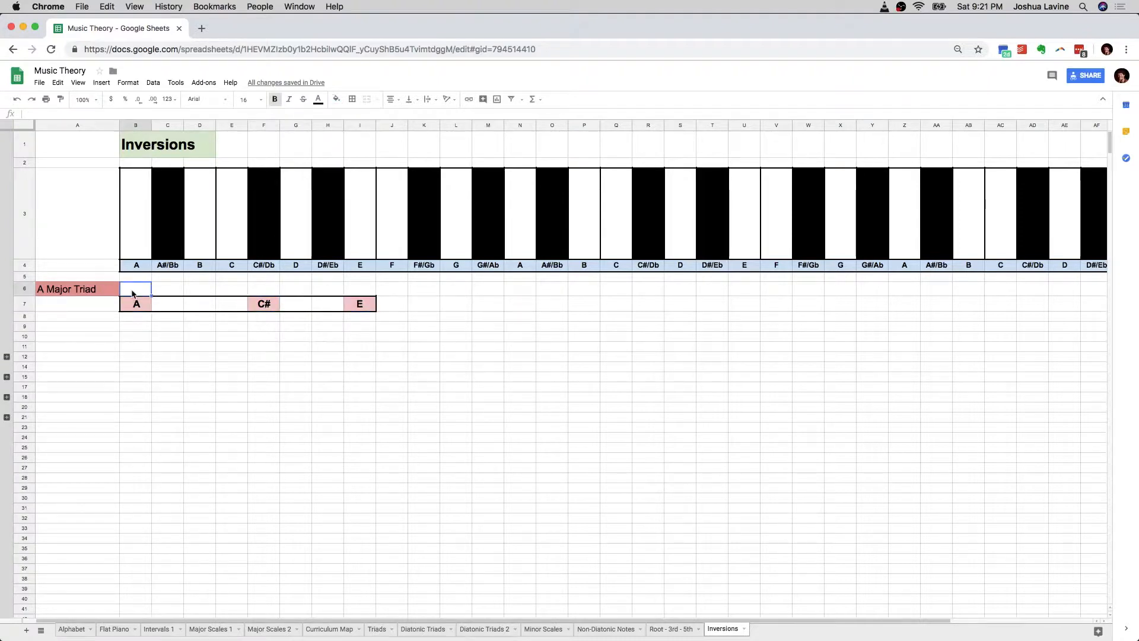
type("Root")
key("Tab")
key("Tab")
key("Tab")
key("Tab")
type("3rd")
key("Tab")
key("Tab")
key("Tab")
type("5th")
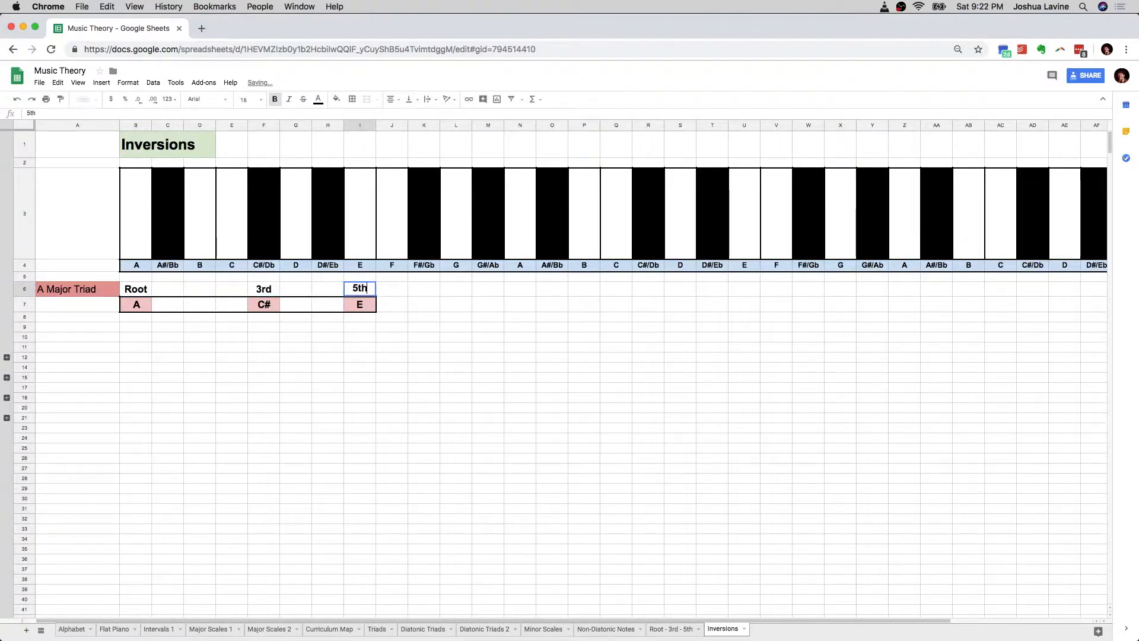
key("Return")
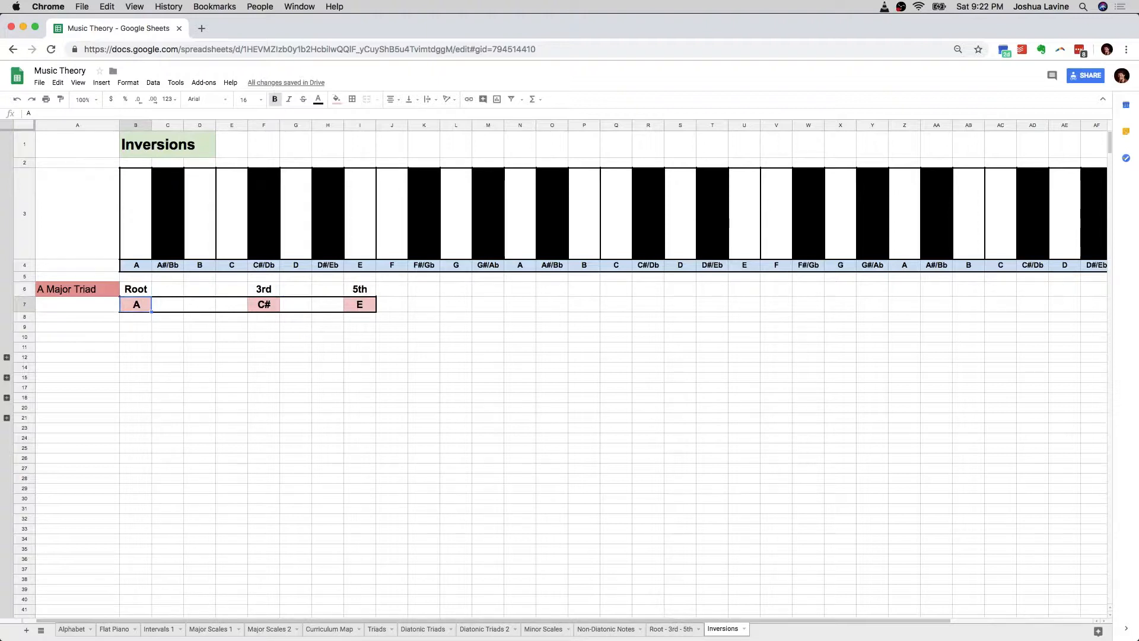
Step: Copy the C# and E cells of row 7 straight down into F8 and I8
left_click(261, 305)
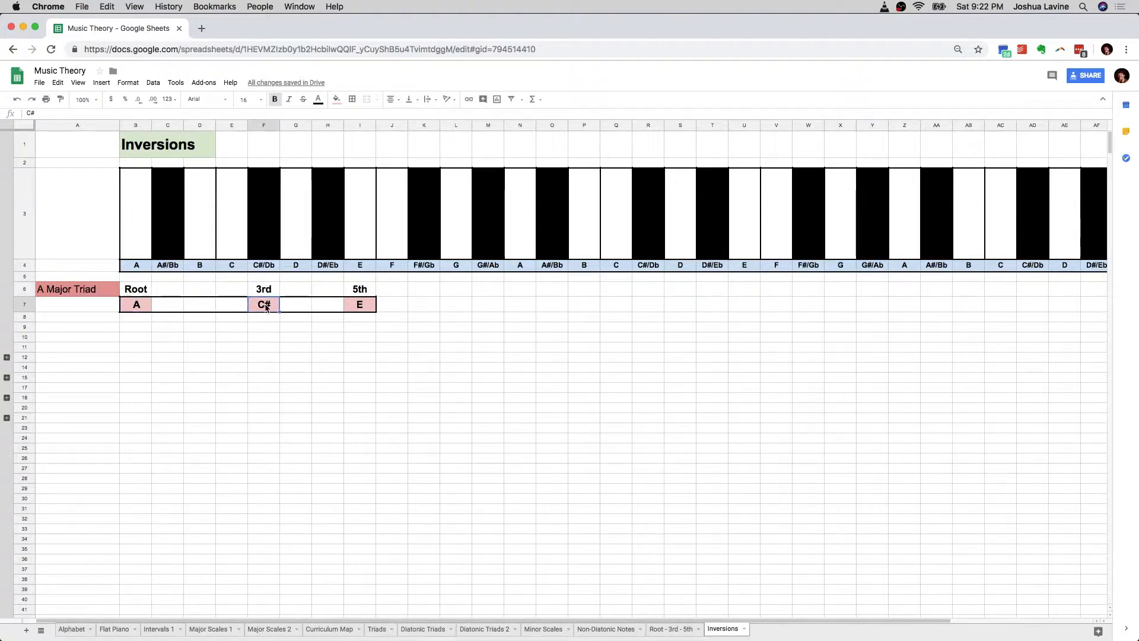
key("super+c")
left_click(272, 316)
key("super+v")
left_click(358, 308)
key("super+c")
left_click(361, 315)
key("super+v")
Step: Copy the root A cell from B7 into N8, beneath the next higher A on the keyboard
left_click(140, 310)
key("super+c")
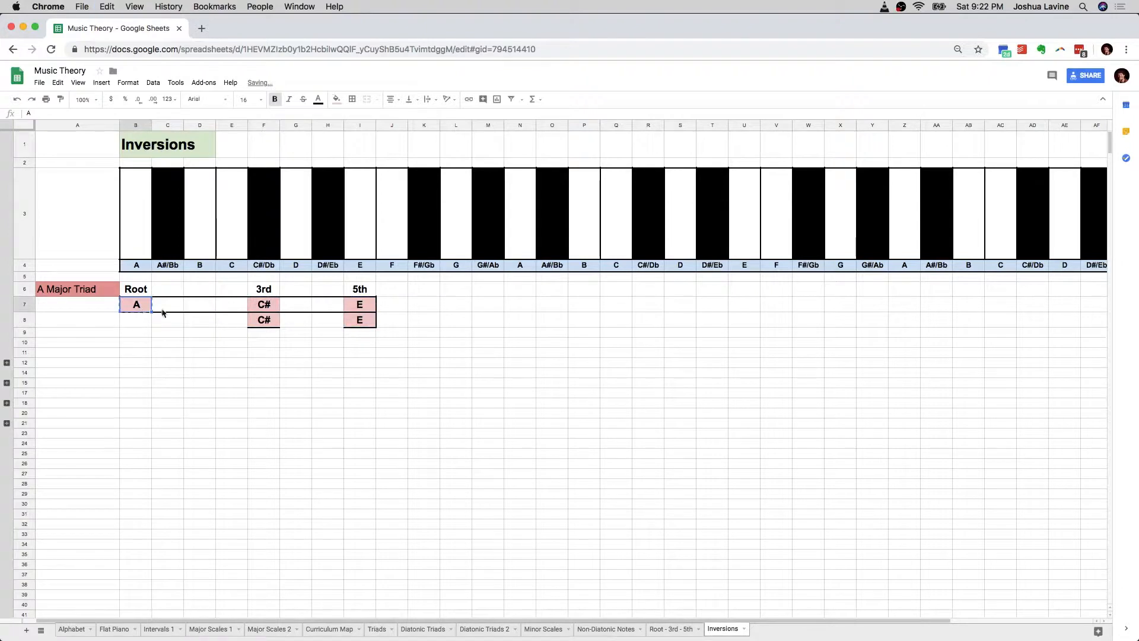
left_click(522, 322)
key("super+v")
left_click(521, 266)
left_click(521, 320)
Step: Compare the C#, E, A order in row 8 with the A, C#, E order in row 7 and its piano keys
left_click(264, 322)
left_click_drag(263, 322, 329, 322)
left_click(263, 321)
left_click(334, 322)
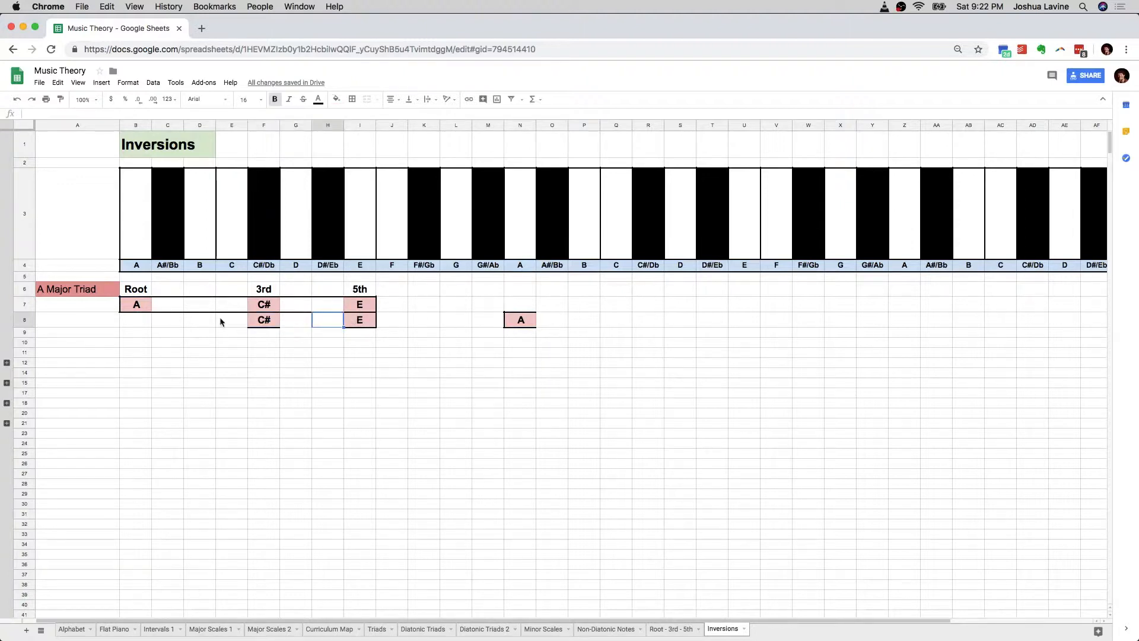
left_click(267, 320)
left_click(368, 320)
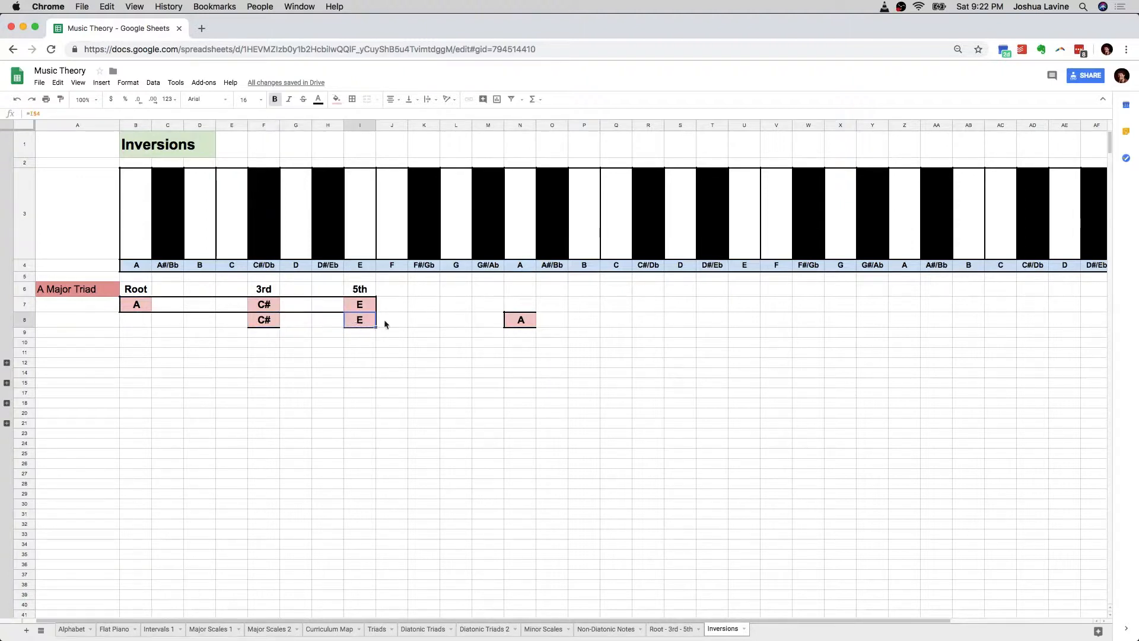
left_click(520, 319)
left_click_drag(266, 320, 519, 320)
left_click_drag(343, 308, 149, 308)
left_click(149, 308)
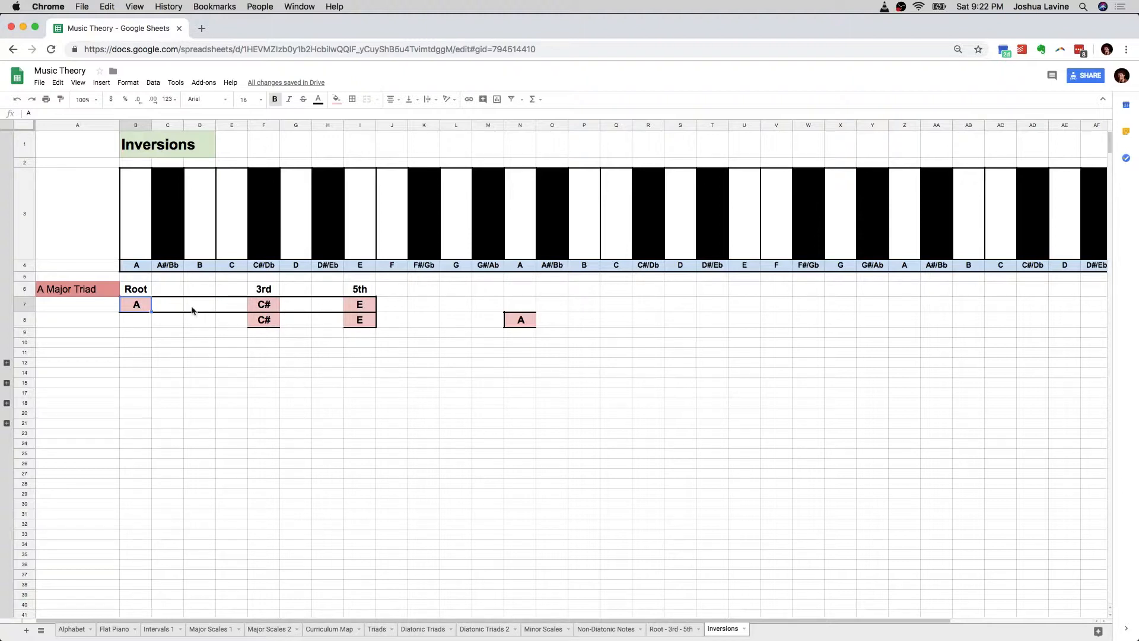
left_click(142, 234)
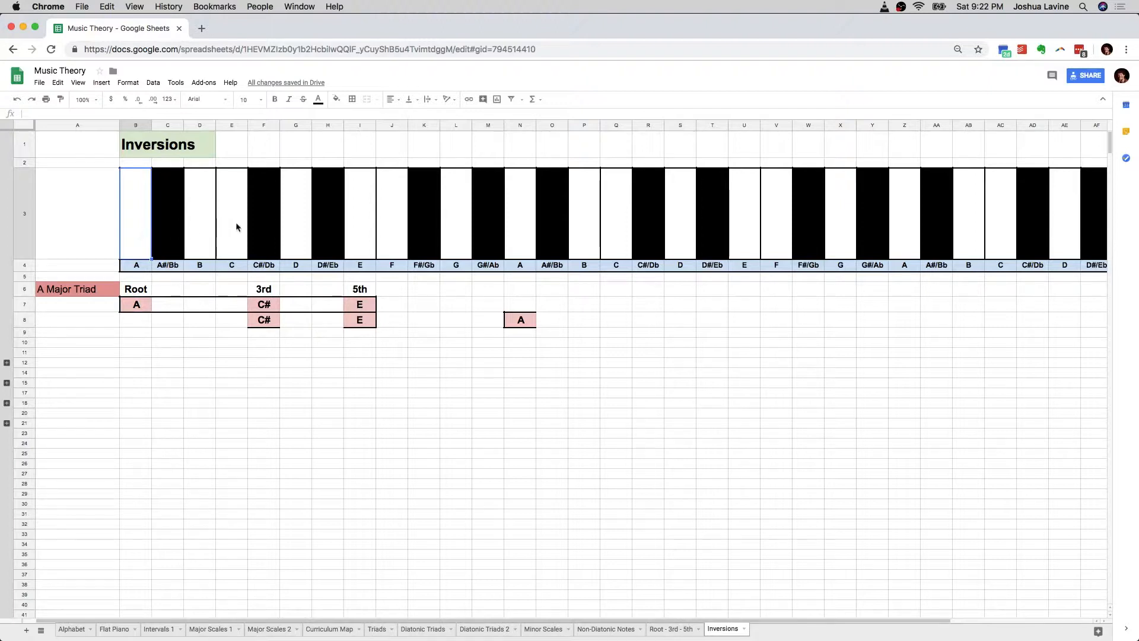
left_click(261, 225)
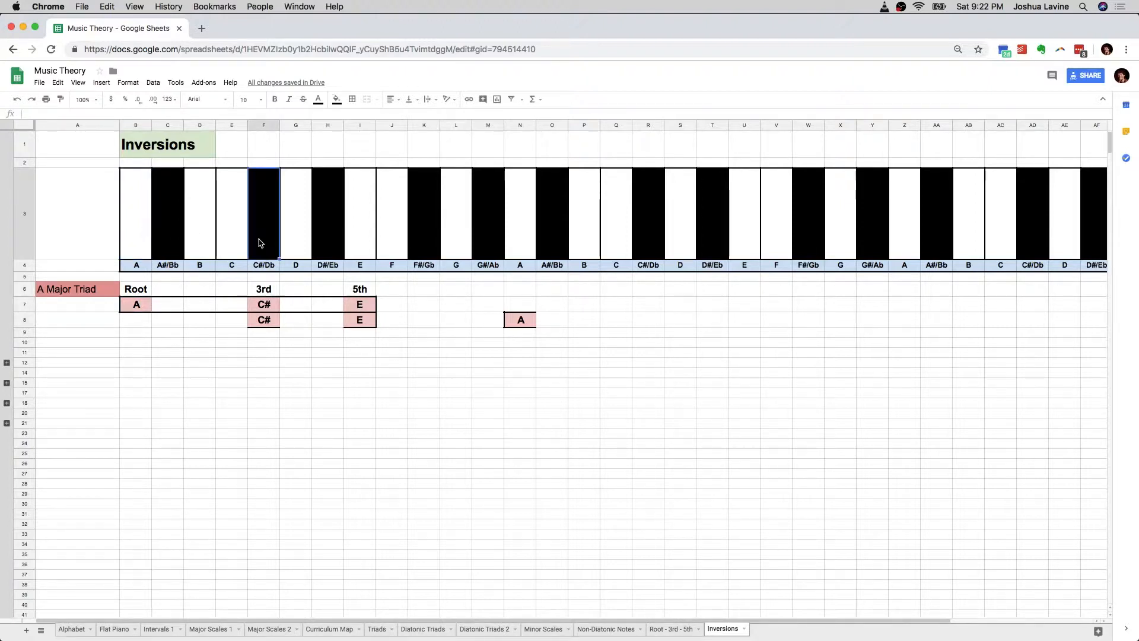
left_click(357, 211)
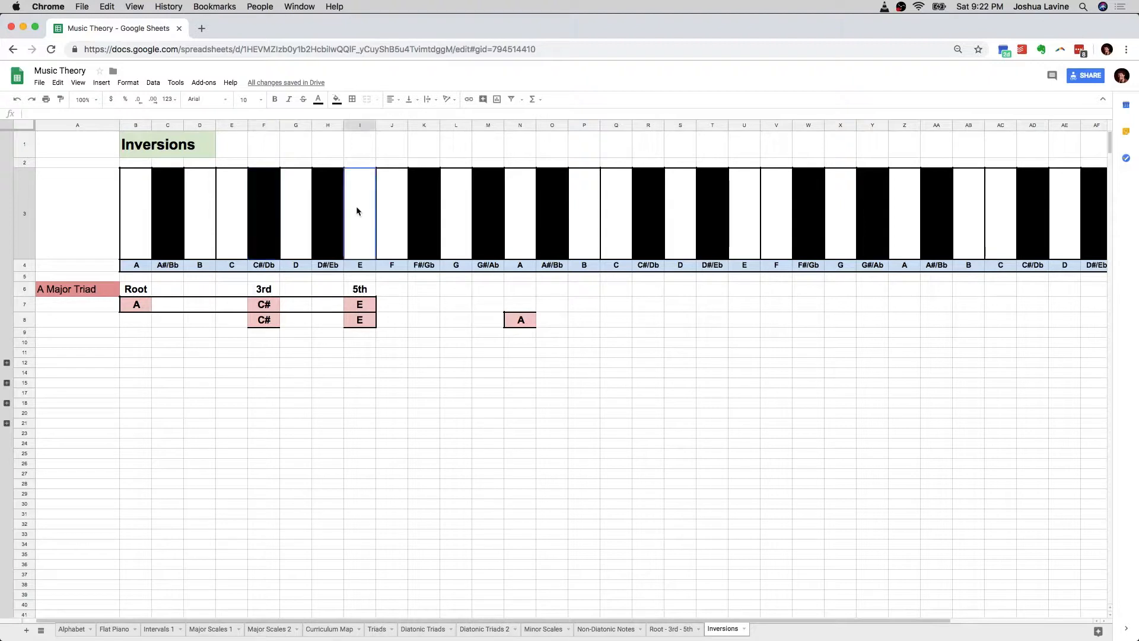
Step: Label row 7 as Root Position in column A
left_click(71, 309)
type("Root Position")
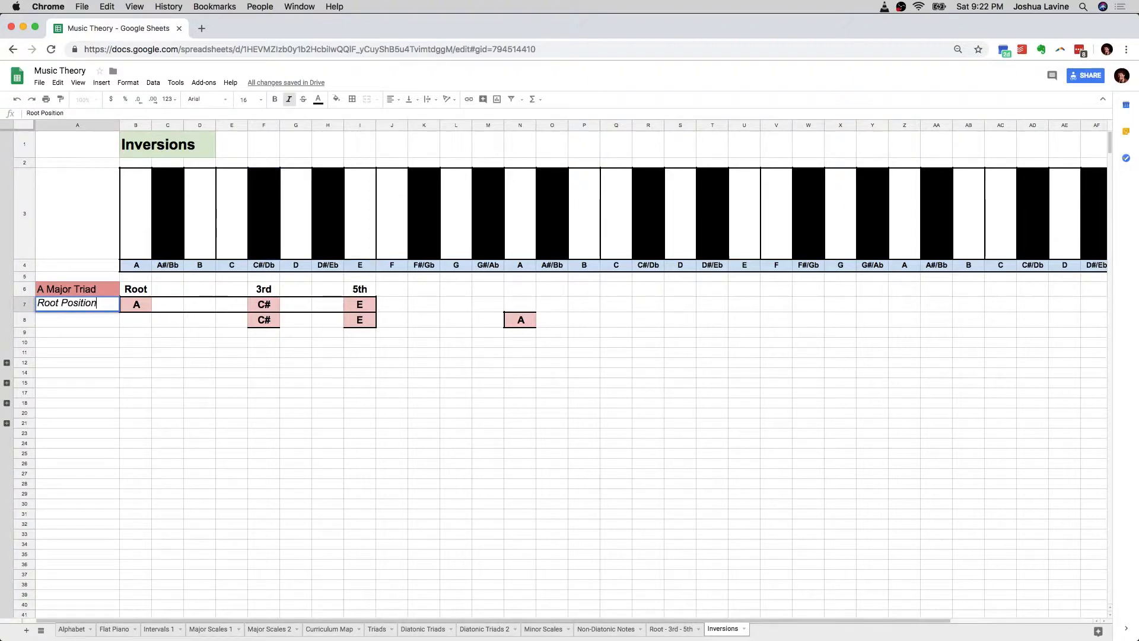
key("Return")
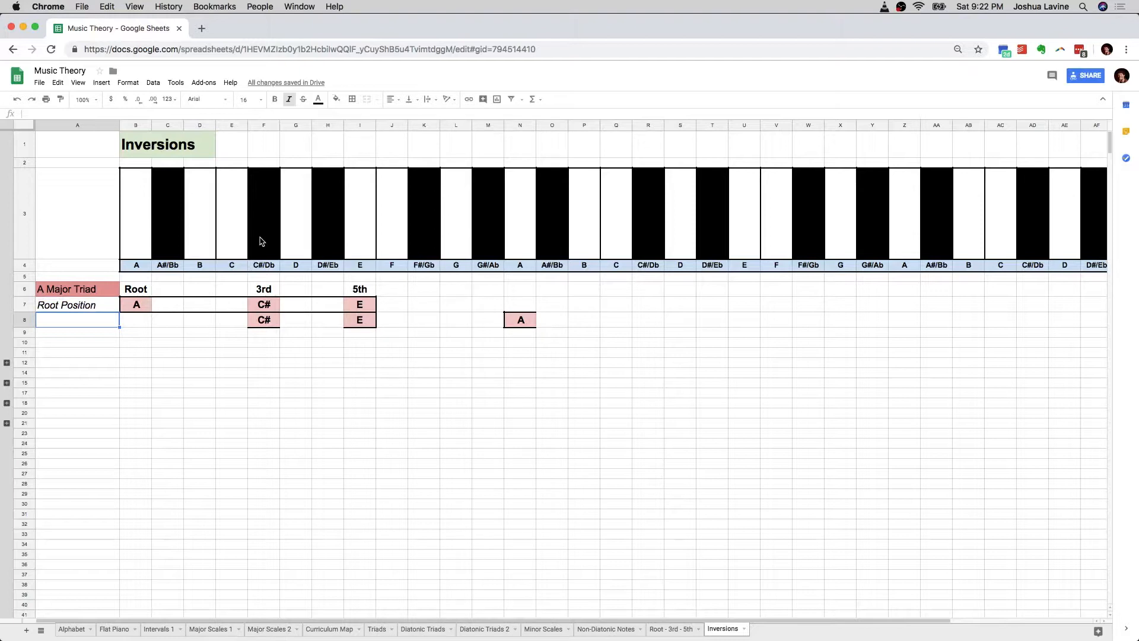
Step: Trace the triad's piano keys up to the higher A and review the C#, E, A voicing in row 8
left_click(137, 237)
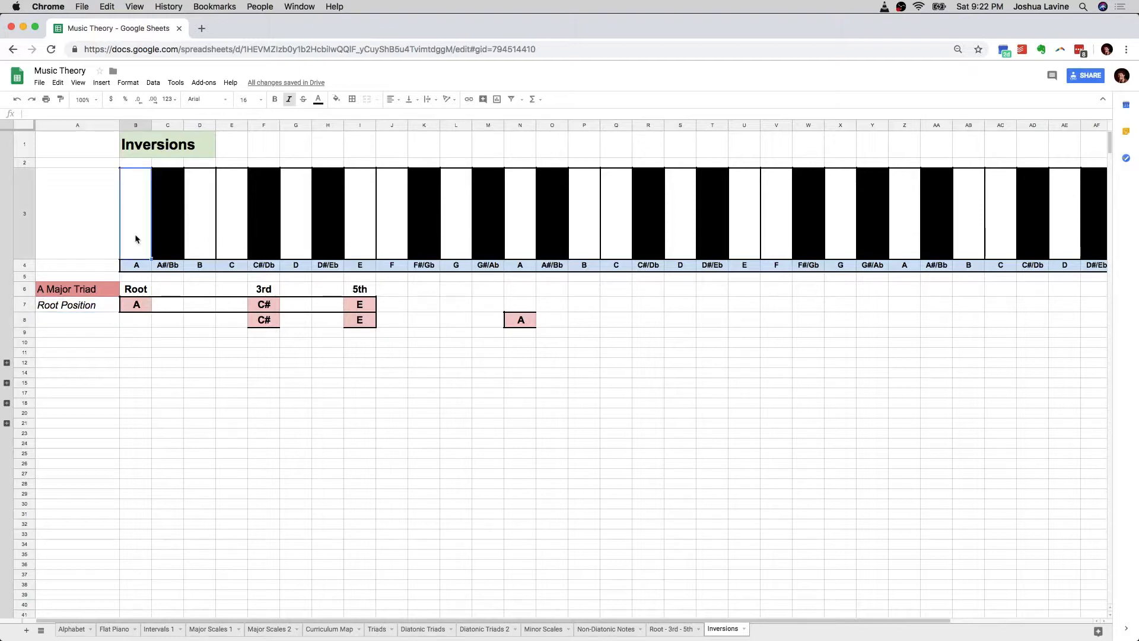
left_click(266, 226)
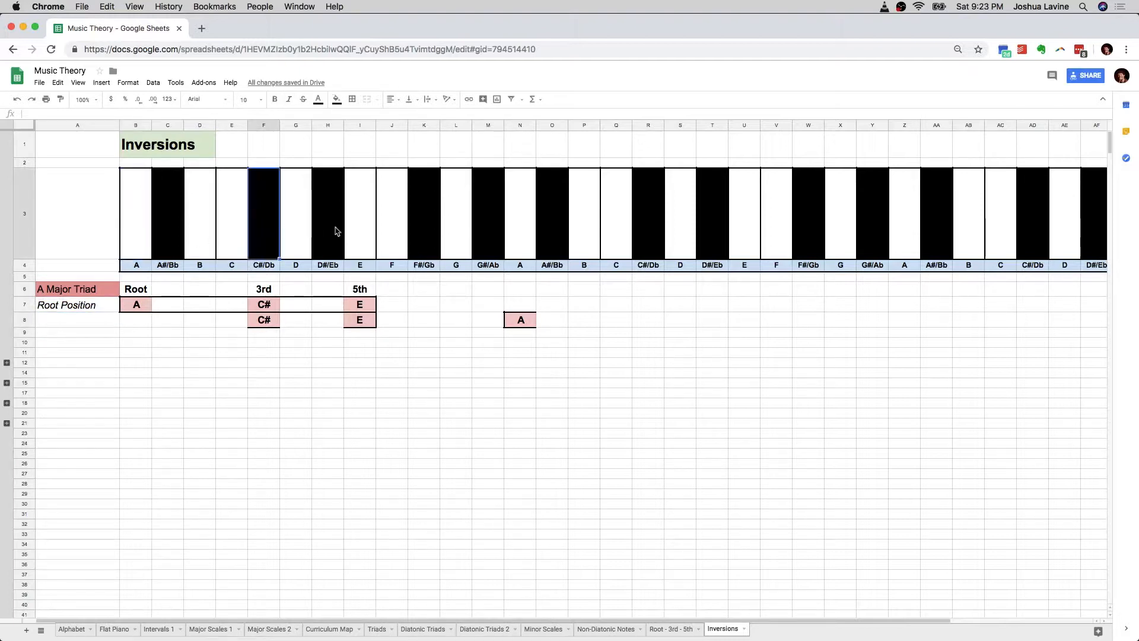
left_click(359, 225)
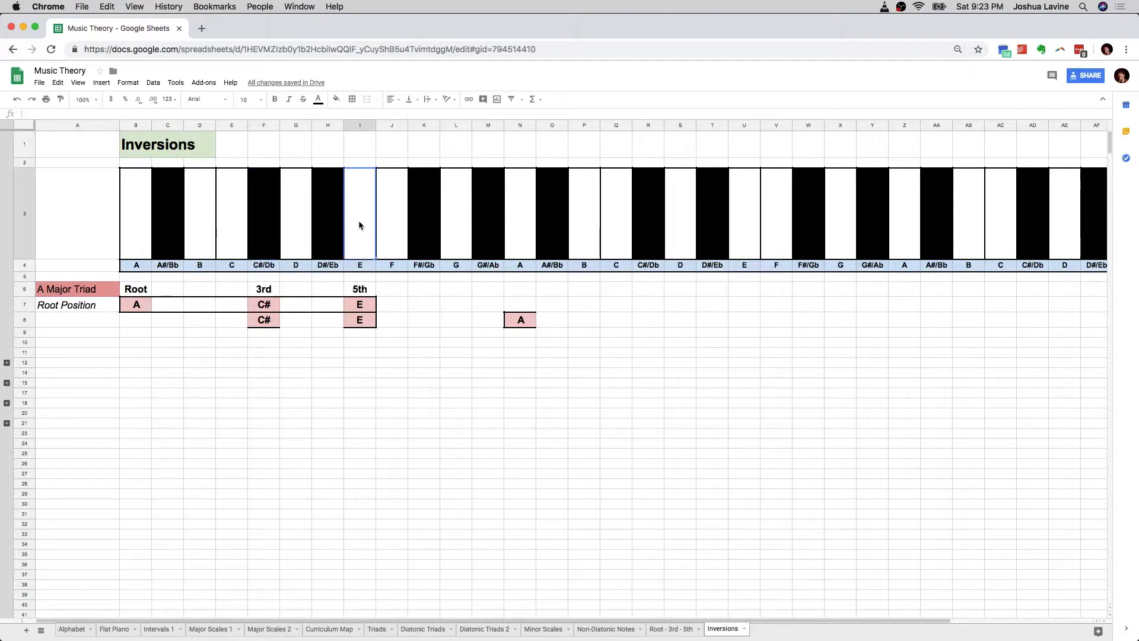
left_click(515, 226)
left_click(267, 225)
left_click(510, 232)
left_click_drag(257, 324, 522, 319)
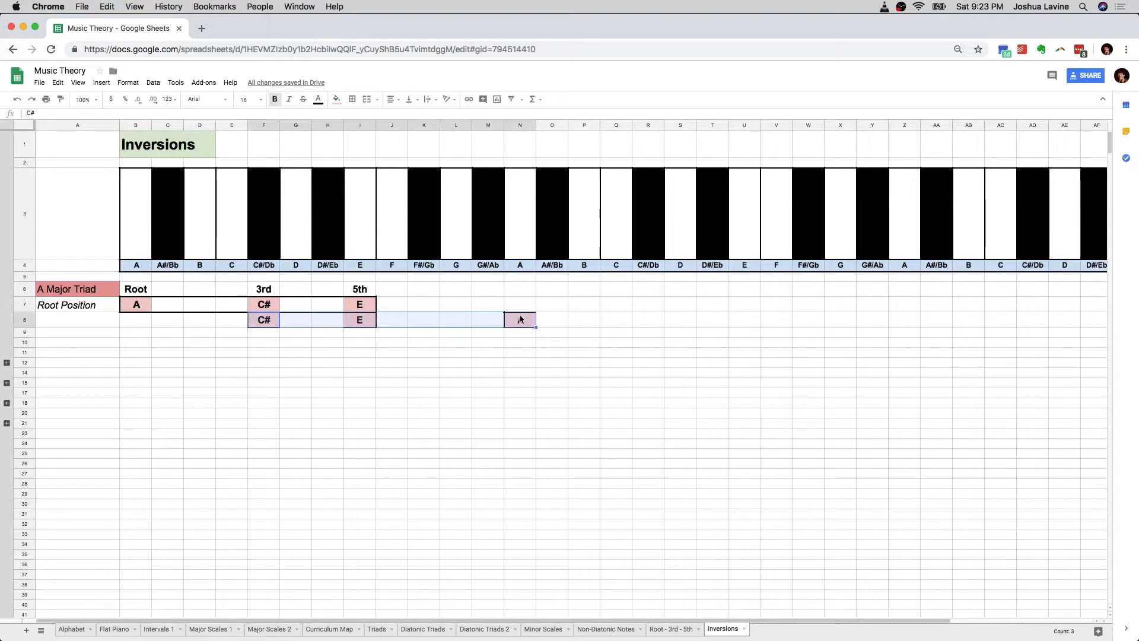
Step: Label row 8 as 1st Inversion in column A
left_click(102, 323)
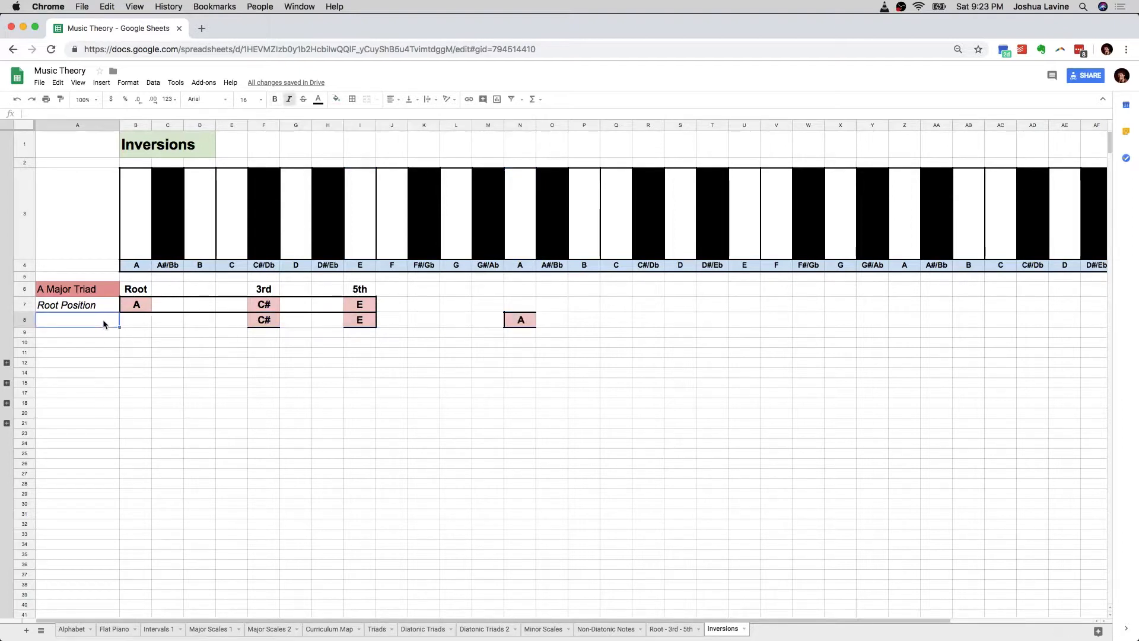
type("1st In")
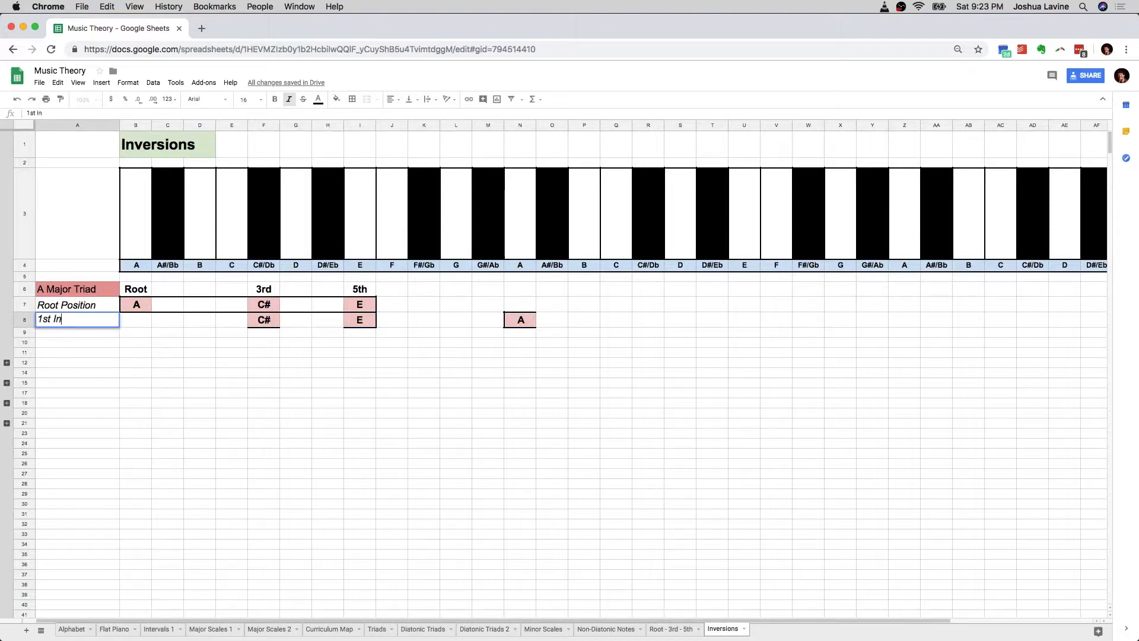
type("version")
key("Return")
Step: Apply an outer border around the 1st Inversion range from C# in F8 to A in N8
left_click(276, 324)
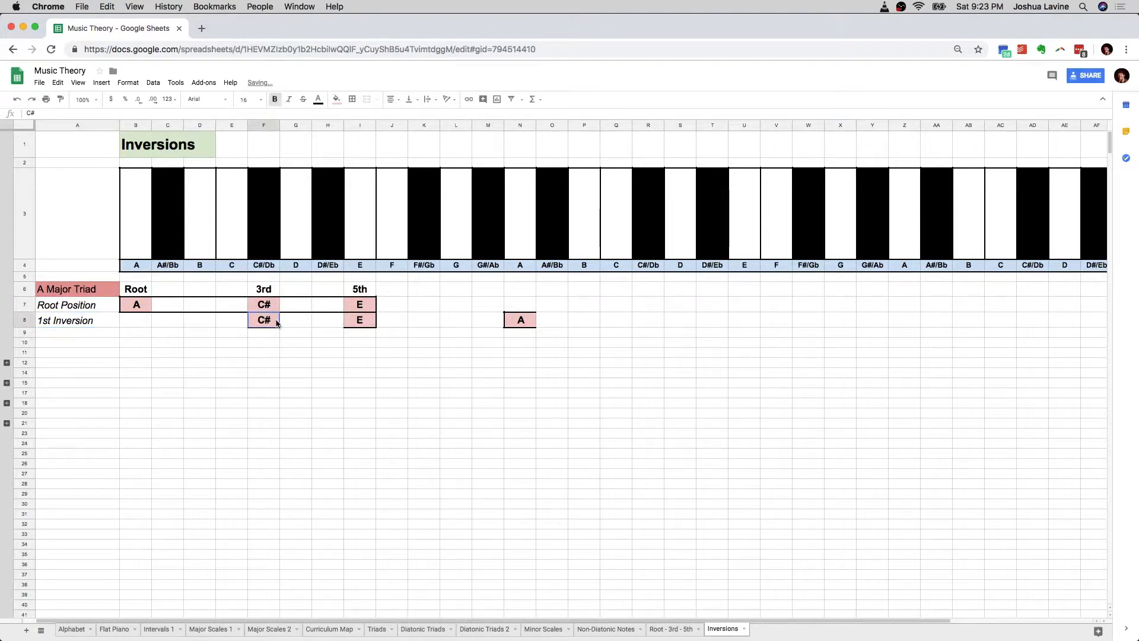
key("super+c")
left_click(516, 319, "shift")
left_click(354, 101)
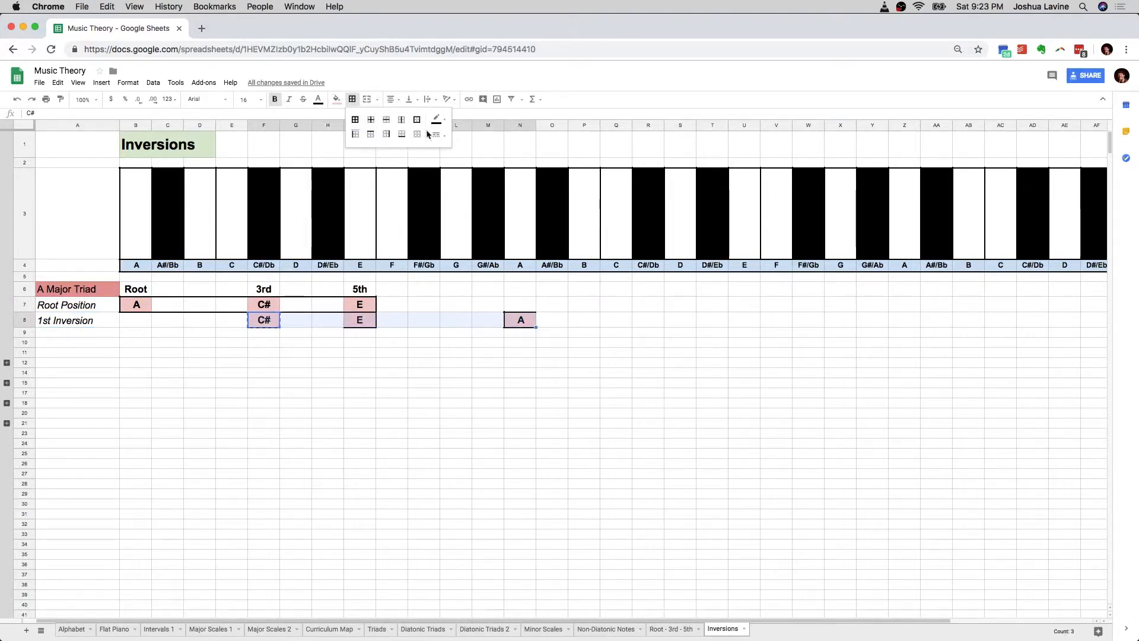
left_click(417, 119)
left_click(267, 322)
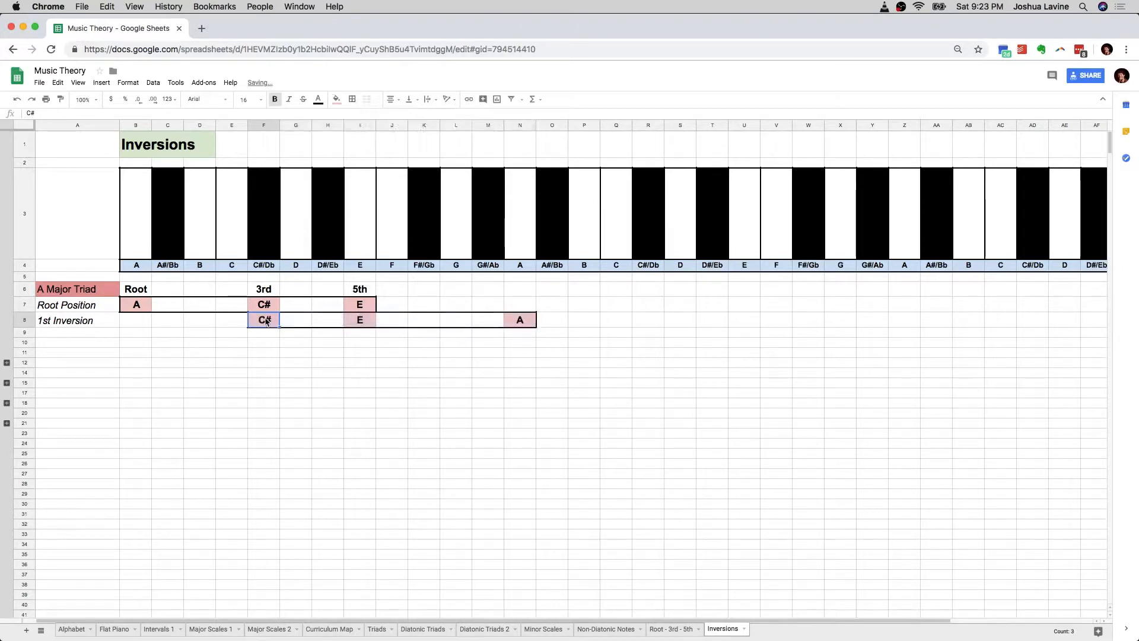
left_click(365, 326)
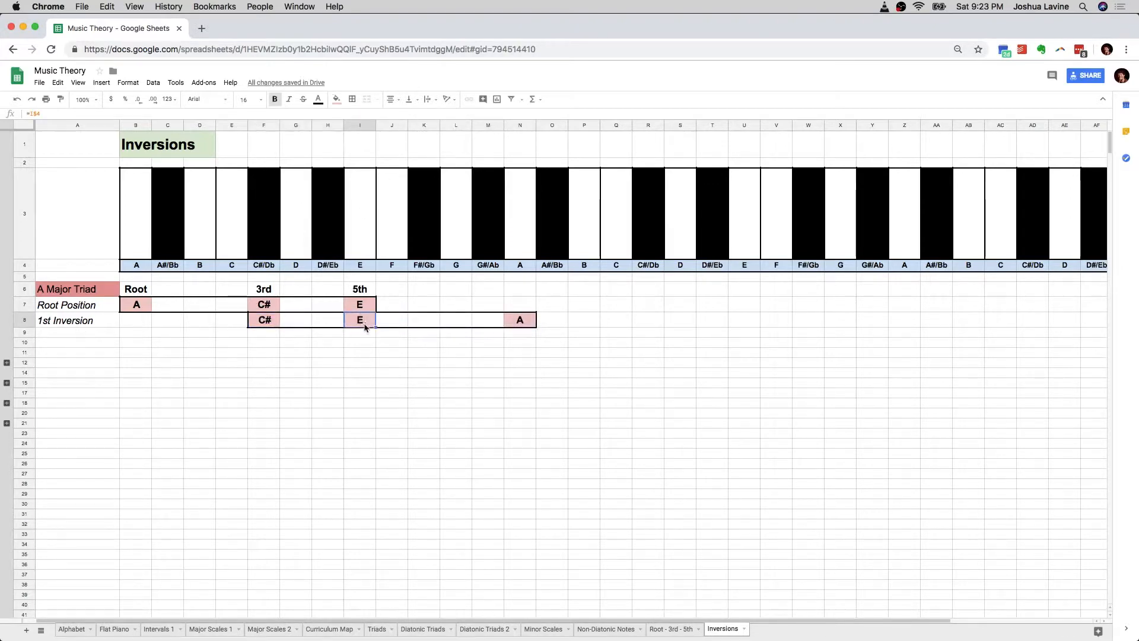
left_click(365, 334)
key("super+v")
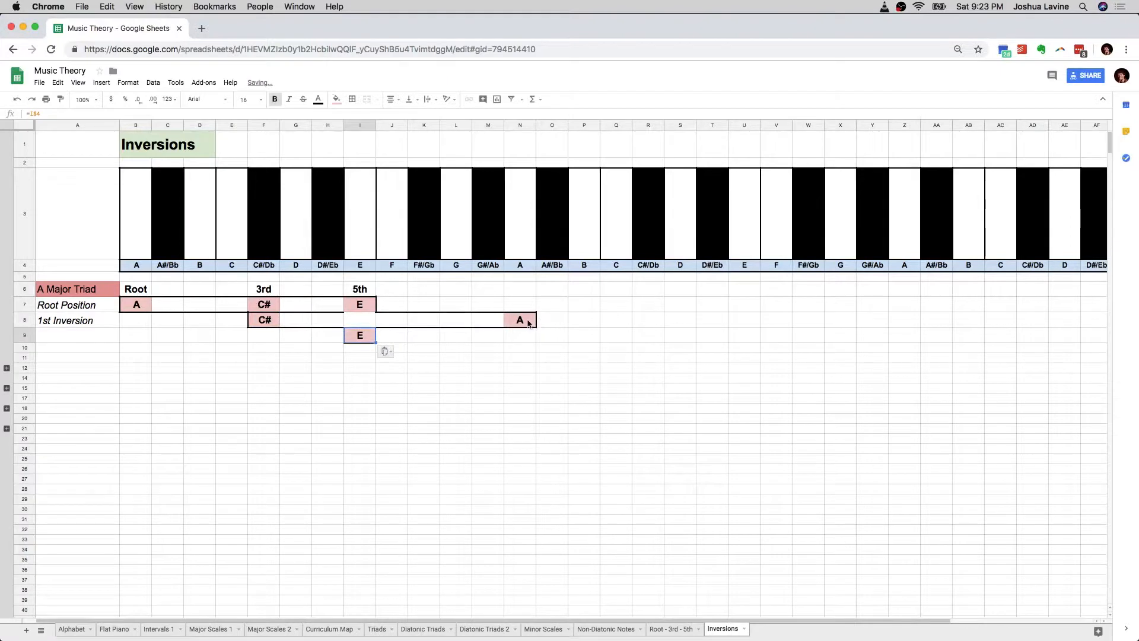
key("super+z")
Step: Copy the E and A cells of the 1st Inversion straight down into I9 and N9
left_click(369, 324)
key("super+c")
left_click(365, 334)
key("super+v")
left_click(514, 324)
key("super+c")
left_click(511, 335)
key("super+v")
Step: Copy the C# cell from F8 into R9, beneath the next higher C#/Db on the keyboard
left_click(275, 320)
key("super+c")
left_click(645, 334)
key("super+v")
Step: Apply an outer border around the range from E in I9 to C# in R9
left_click_drag(363, 340, 648, 335)
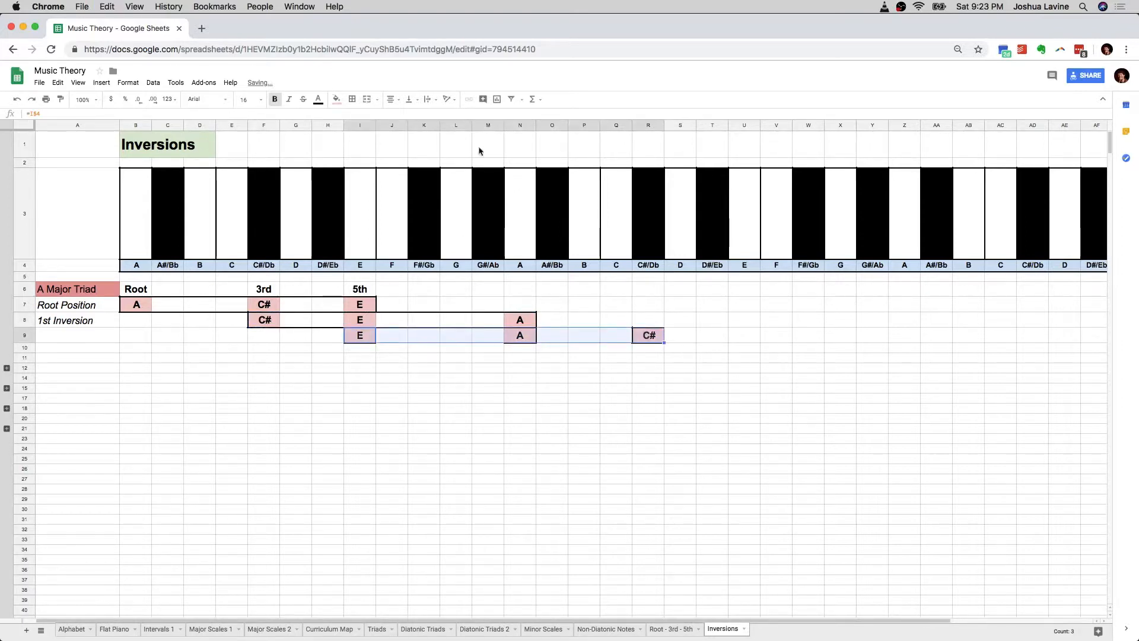
left_click(351, 99)
left_click(418, 121)
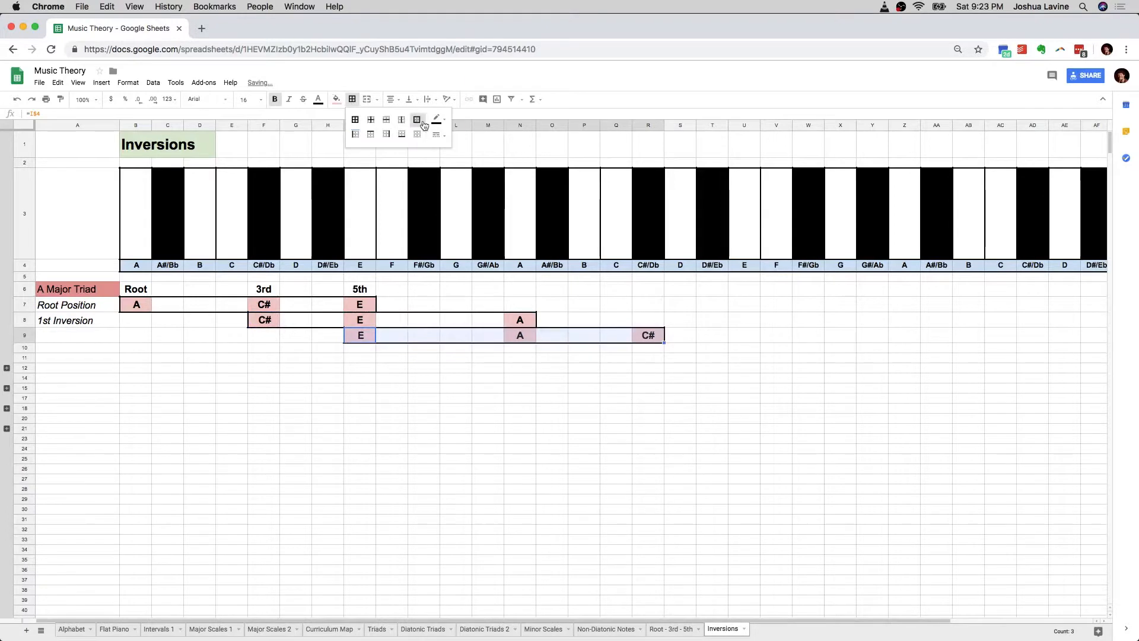
left_click(469, 336)
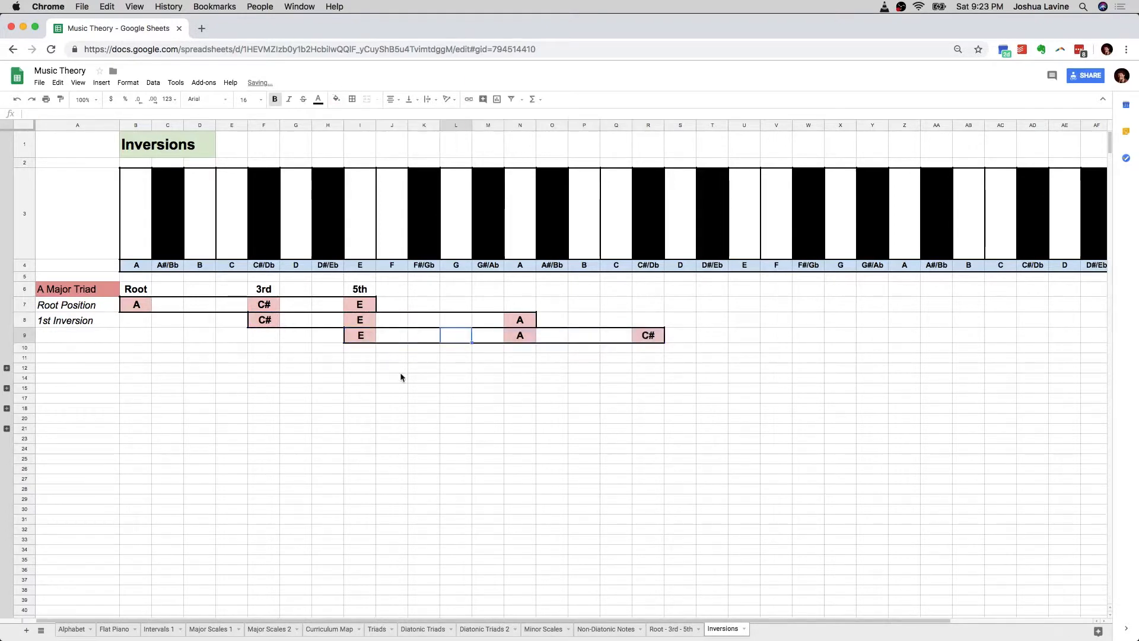
Step: Label the E, A, C# voicing in row 9 as 2nd Inversion in column A
left_click(350, 337)
left_click_drag(351, 338, 648, 334)
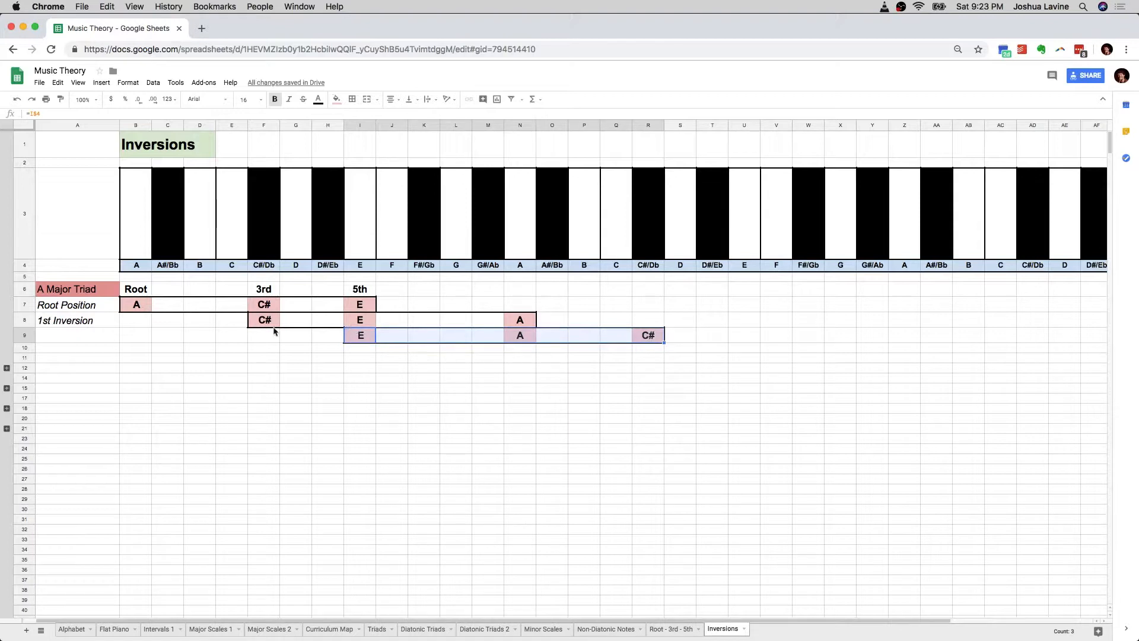
left_click(111, 334)
type("2nd")
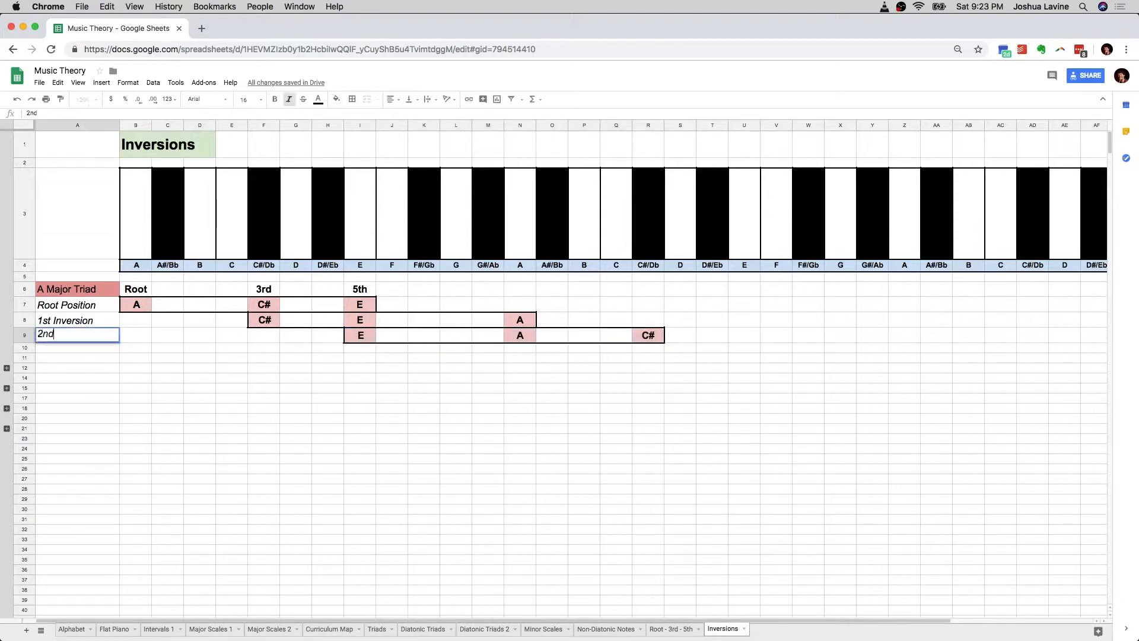
type(" Inversion")
key("Return")
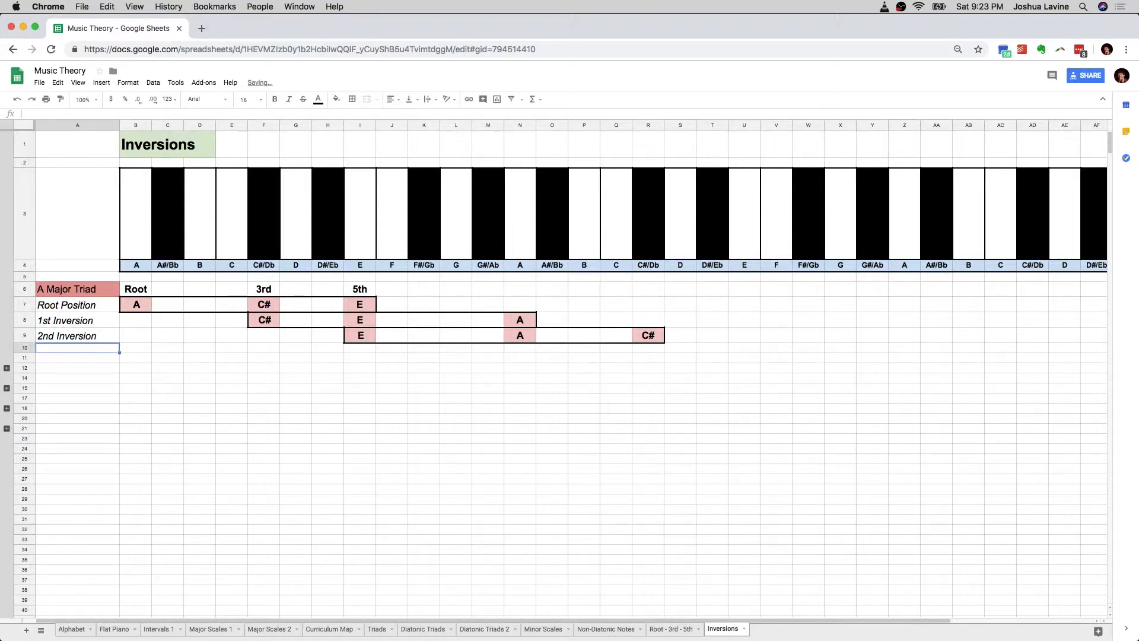
Step: Expand the collapsed group below row 12 to reveal the first "What's this chord?" exercise in row 13
key("Down")
key("Down")
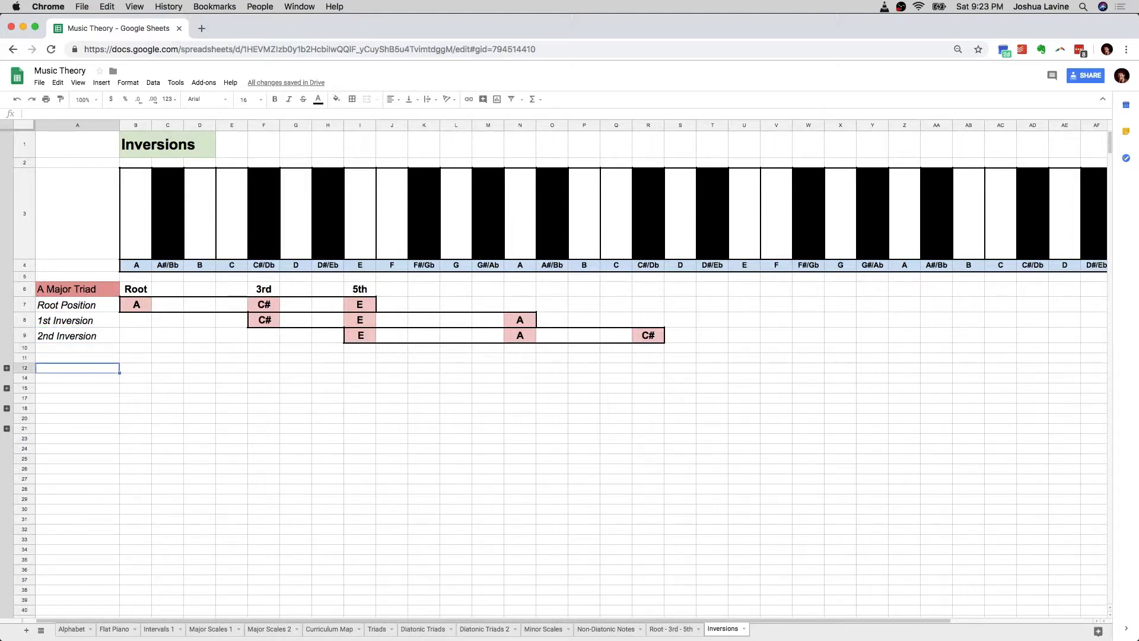
left_click(7, 368)
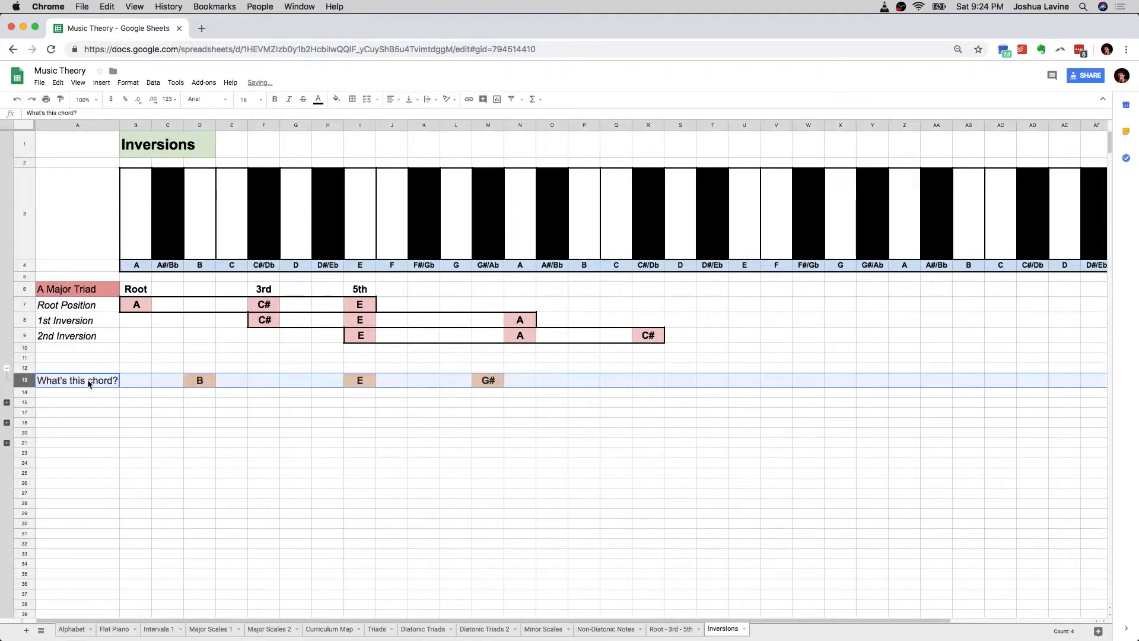
Step: Examine the notes B, E and G# in row 13 and count the key steps from B up to E
left_click(199, 380)
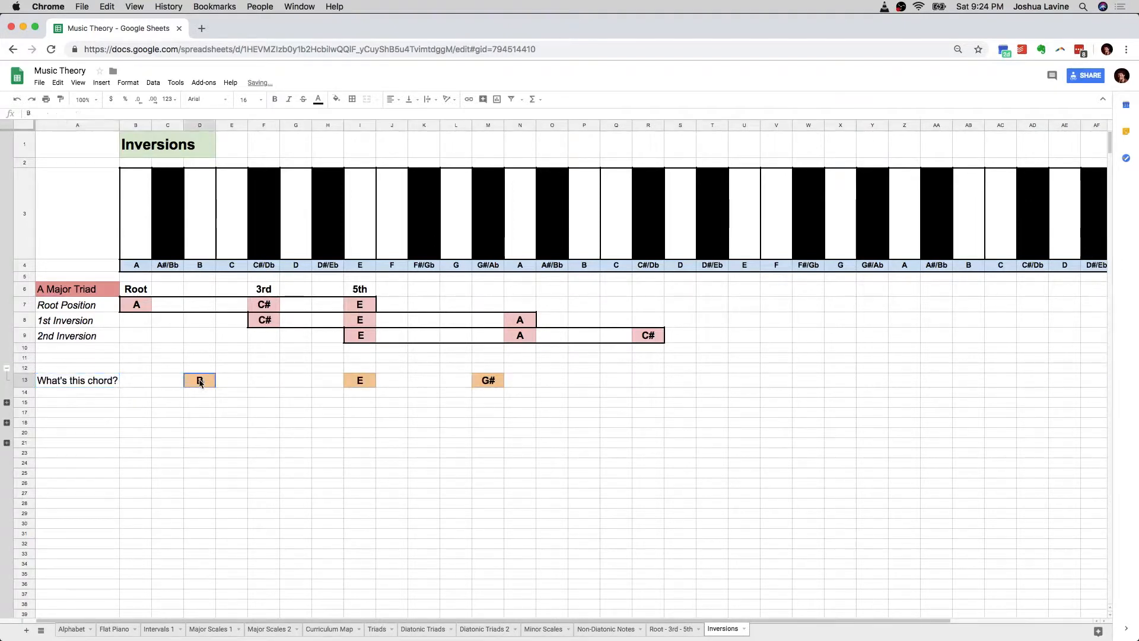
left_click(360, 380)
left_click(498, 383)
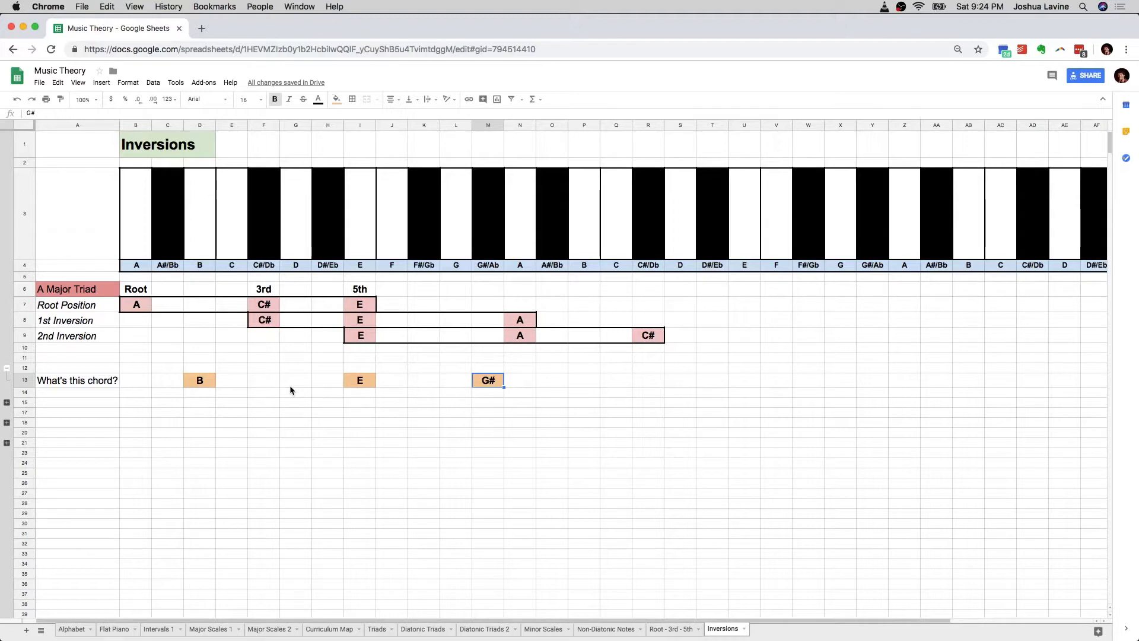
left_click(355, 383)
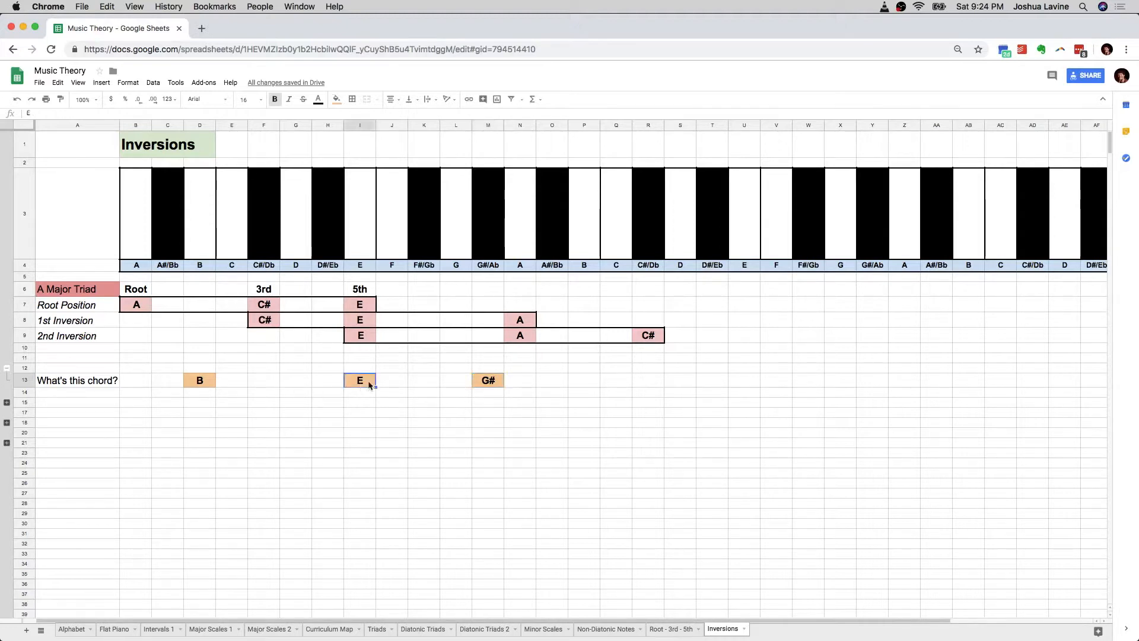
left_click(481, 383)
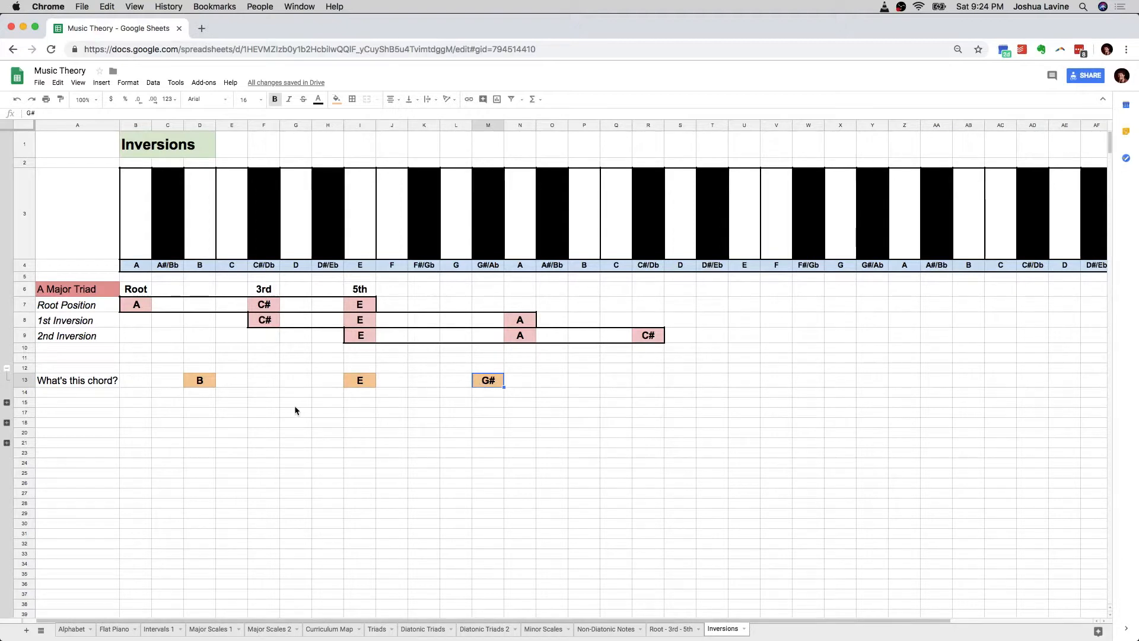
left_click(212, 383)
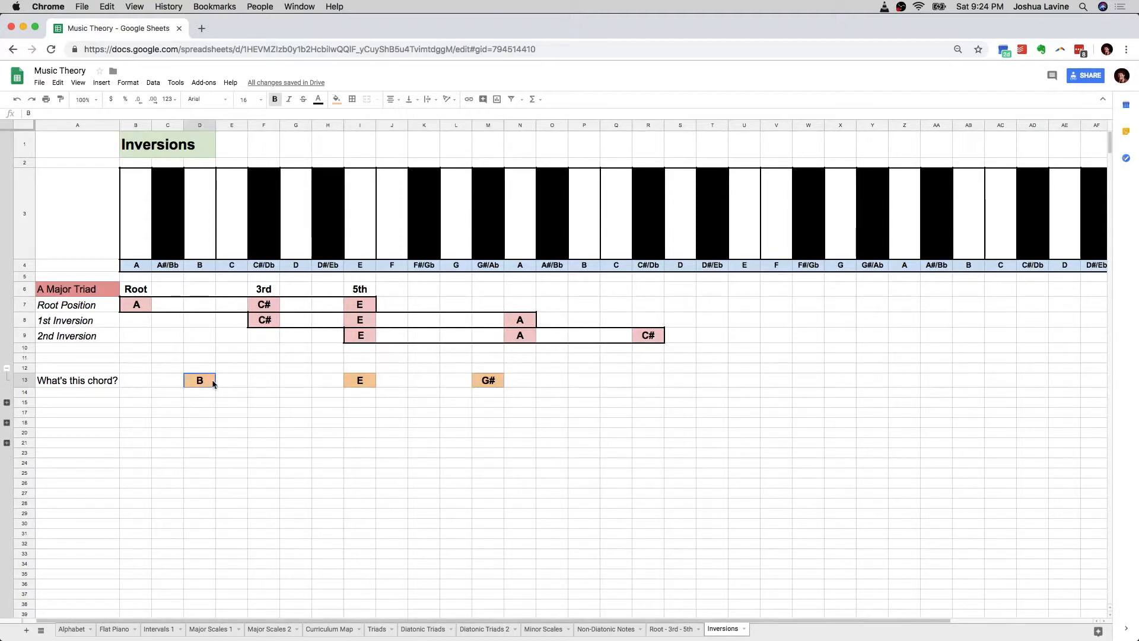
key("Right")
key("Right")
key("Right")
key("Right")
key("Right")
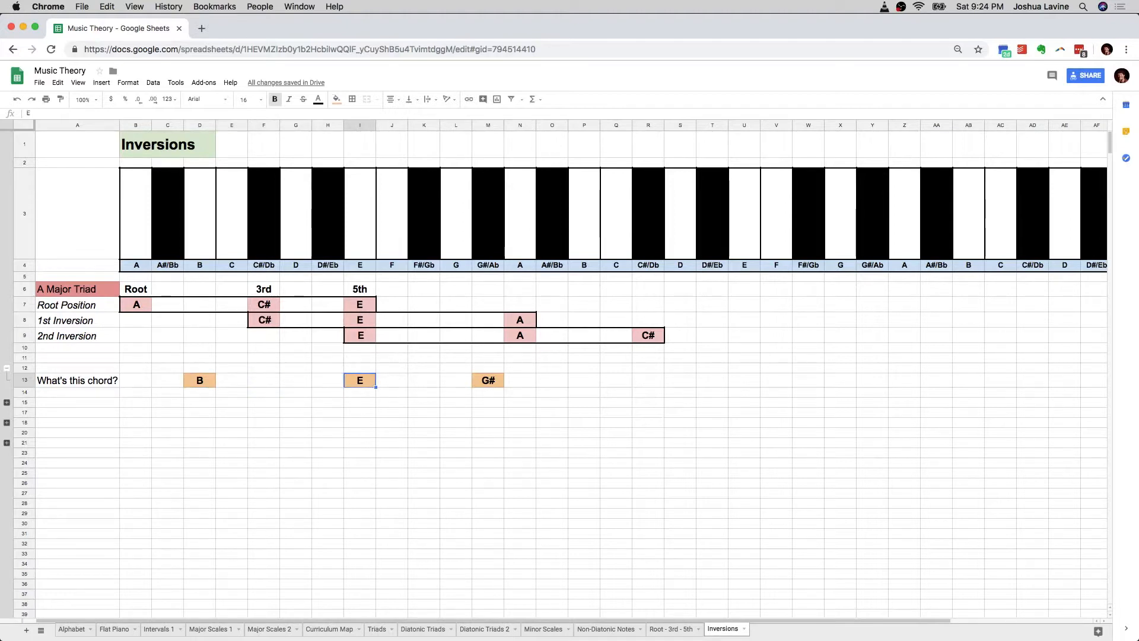
Step: Move the B cell from D13 to P13, beneath the next higher B on the keyboard
left_click(199, 384)
key("super+c")
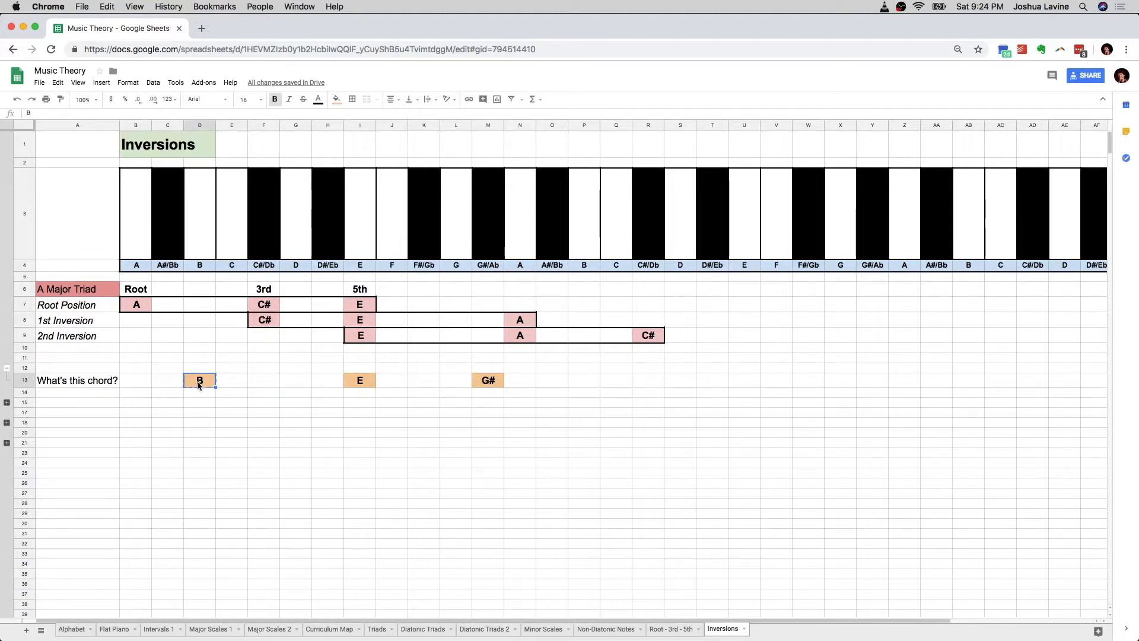
left_click(582, 383)
key("super+v")
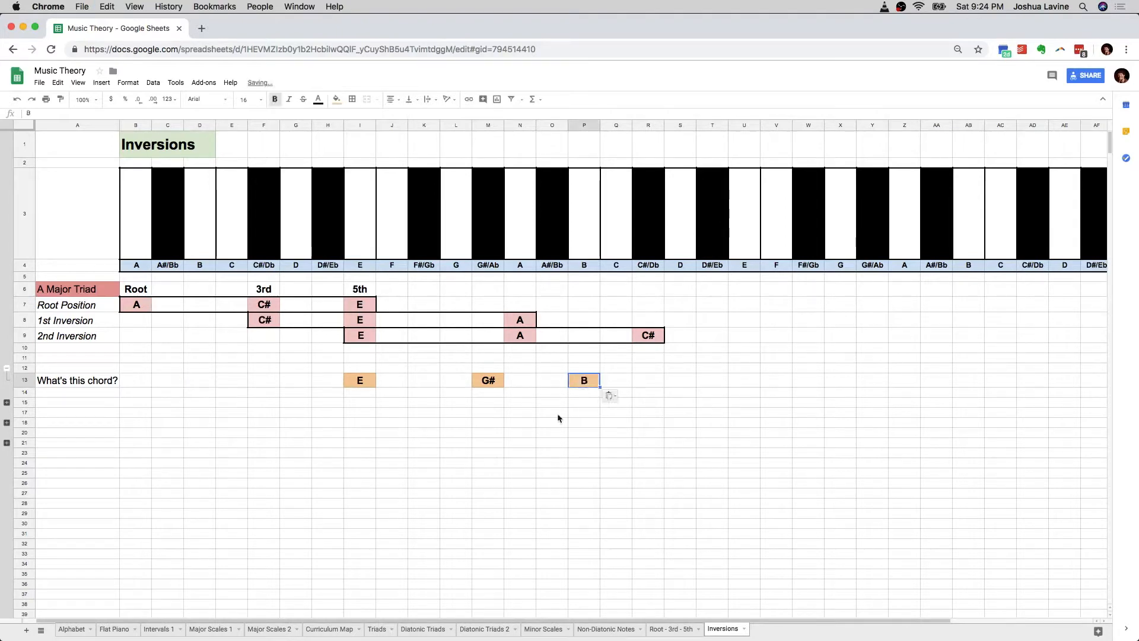
Step: Count the key steps in row 13 from E to G# and from G# to B
left_click(365, 385)
key("Right")
key("Right")
key("Right")
key("Right")
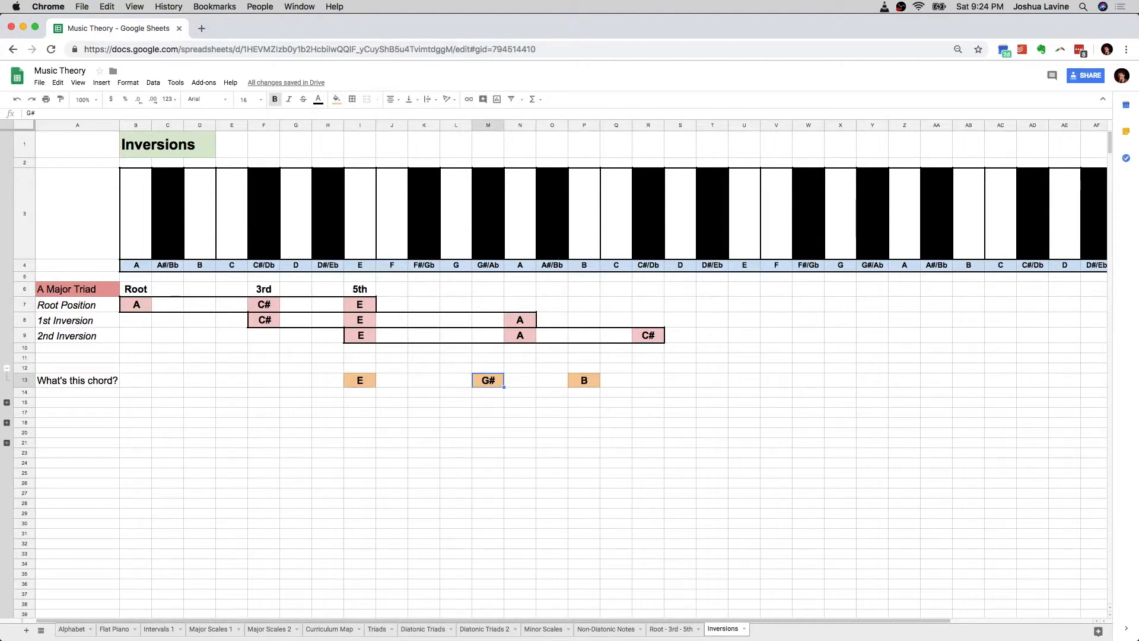
key("Right")
key("Right")
key("Right")
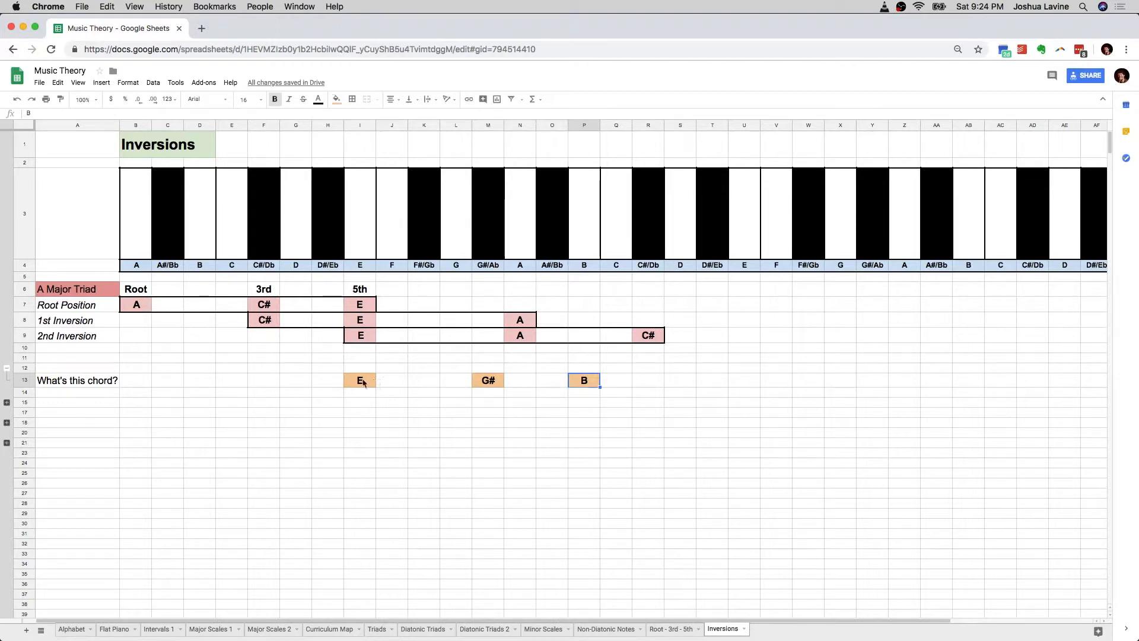
Step: Label the E, G#, B chord as E Major Triad in cell F13
left_click(358, 384)
left_click(255, 384)
type("E Major Triad")
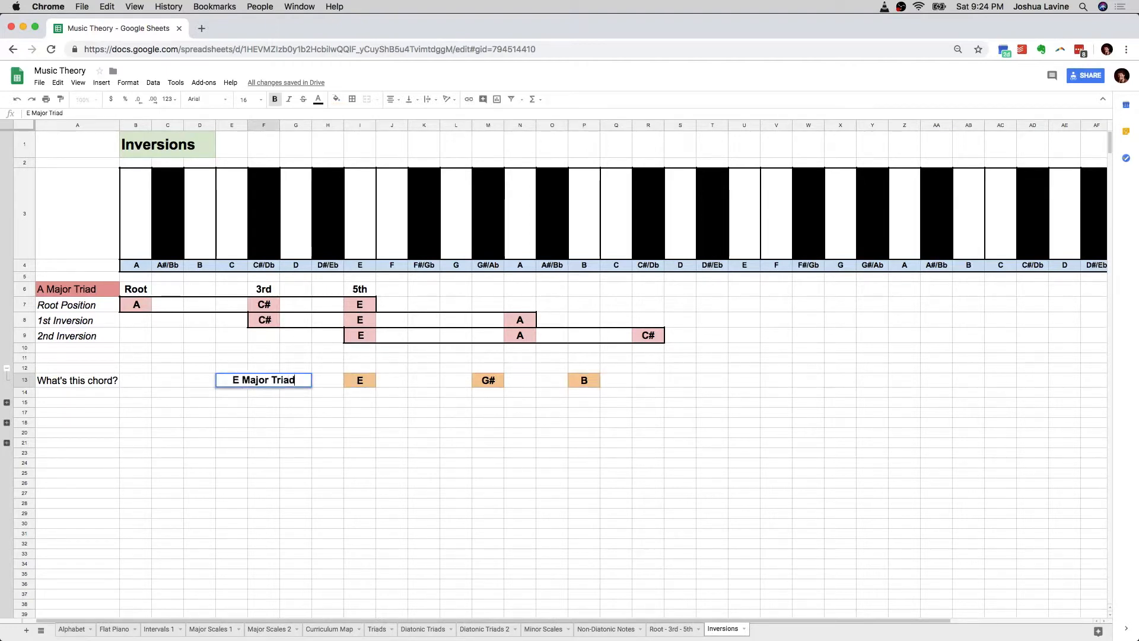
key("Return")
Step: Expand the collapsed group below row 15 and go through the C, F and Ab notes in row 16
left_click(7, 402)
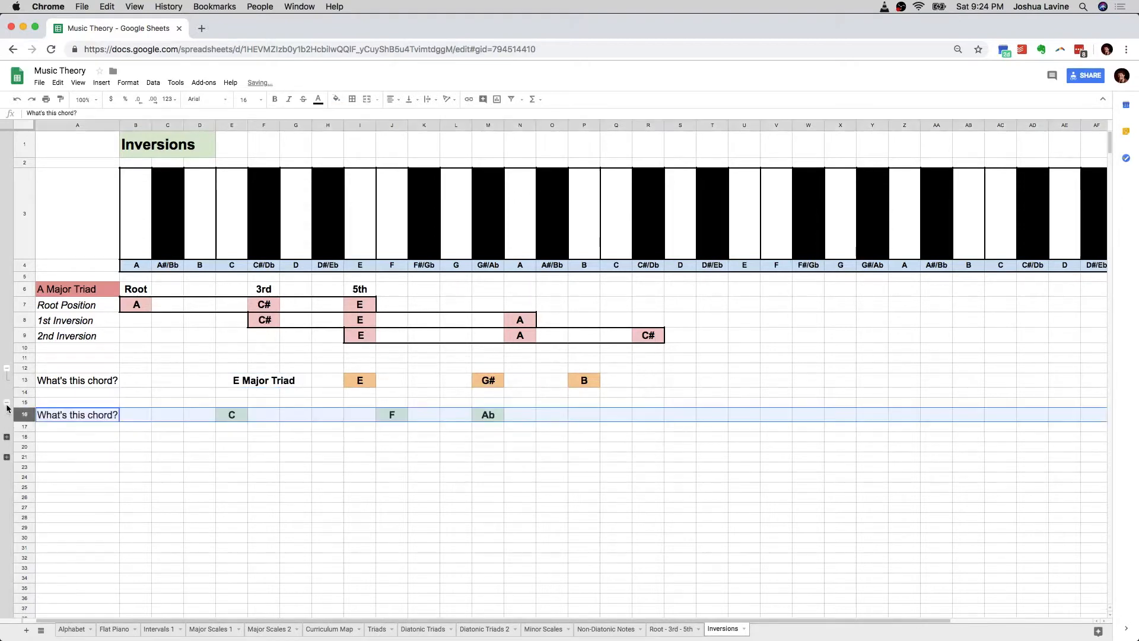
left_click(224, 418)
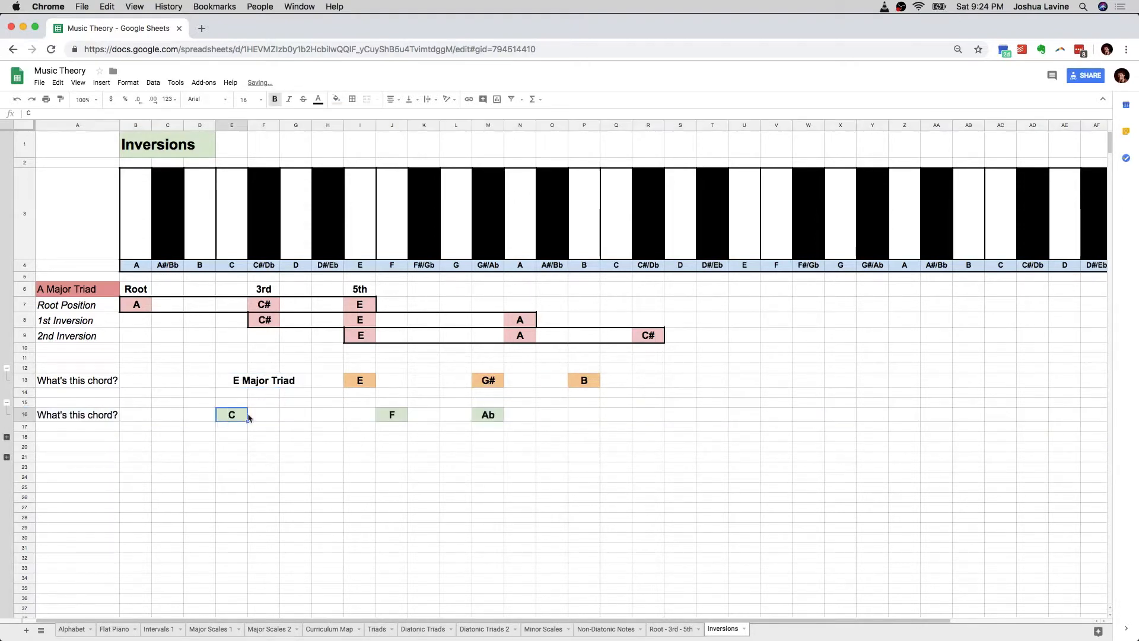
left_click(398, 420)
left_click(485, 417)
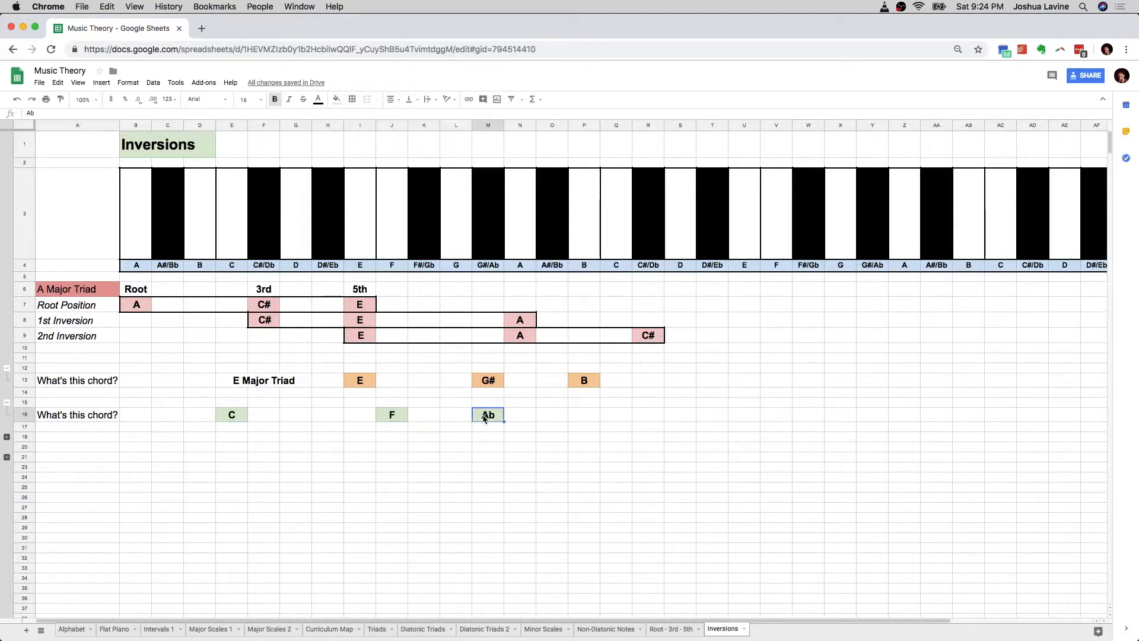
Step: Move the C cell from E16 to Q16, beneath the next higher C on the keyboard
left_click(243, 417)
key("super+c")
left_click(607, 418)
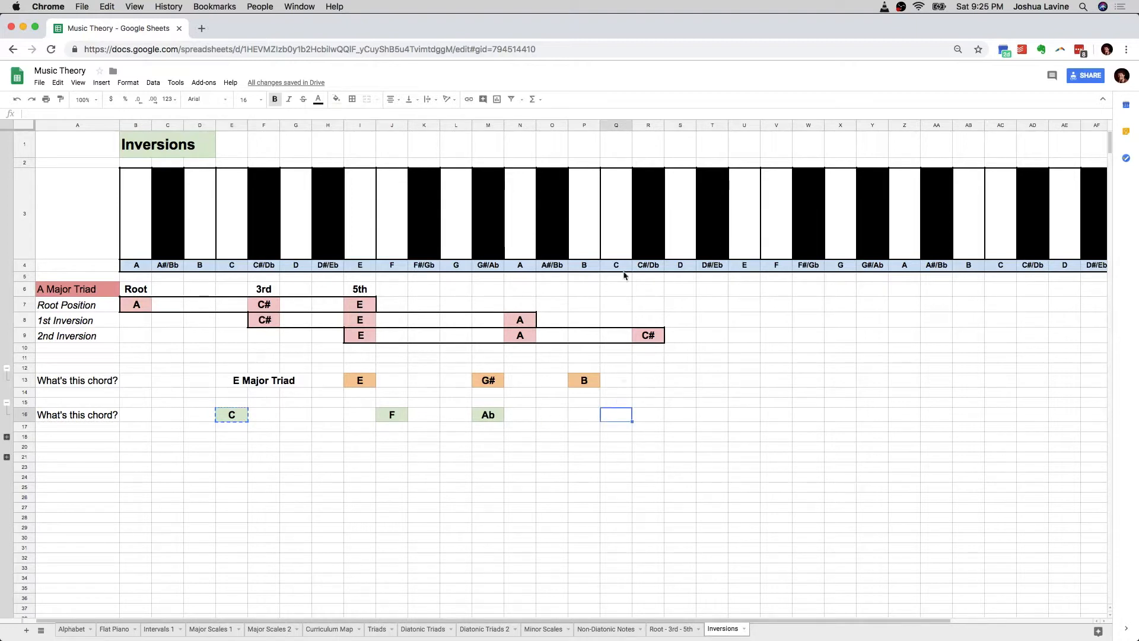
key("super+v")
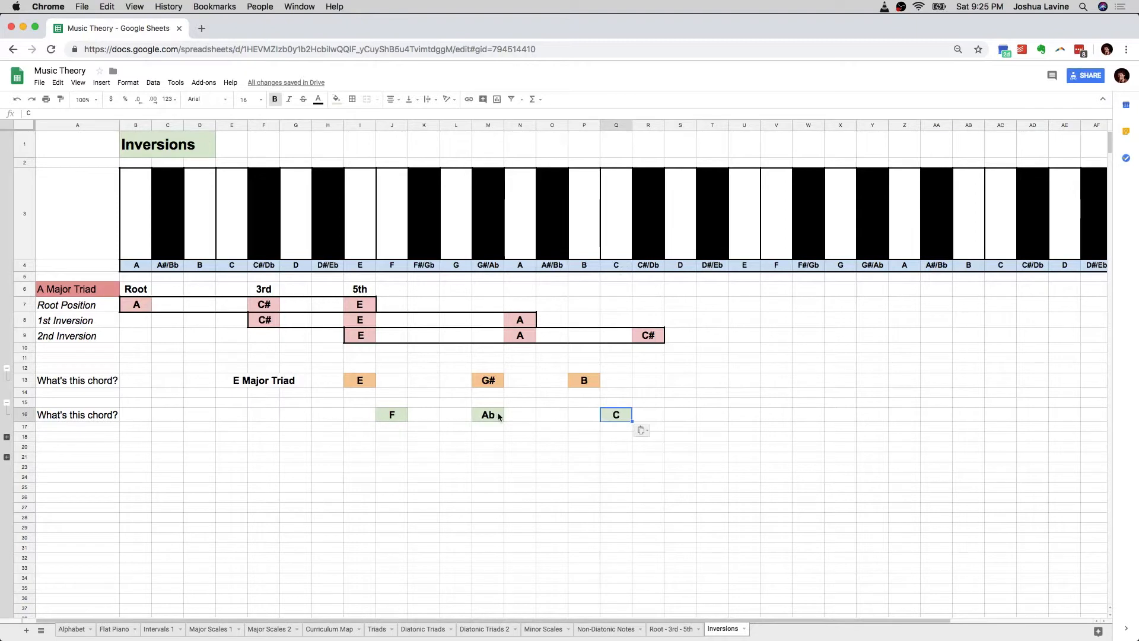
Step: Count the key steps in row 16 from F through Ab up to C
left_click(398, 419)
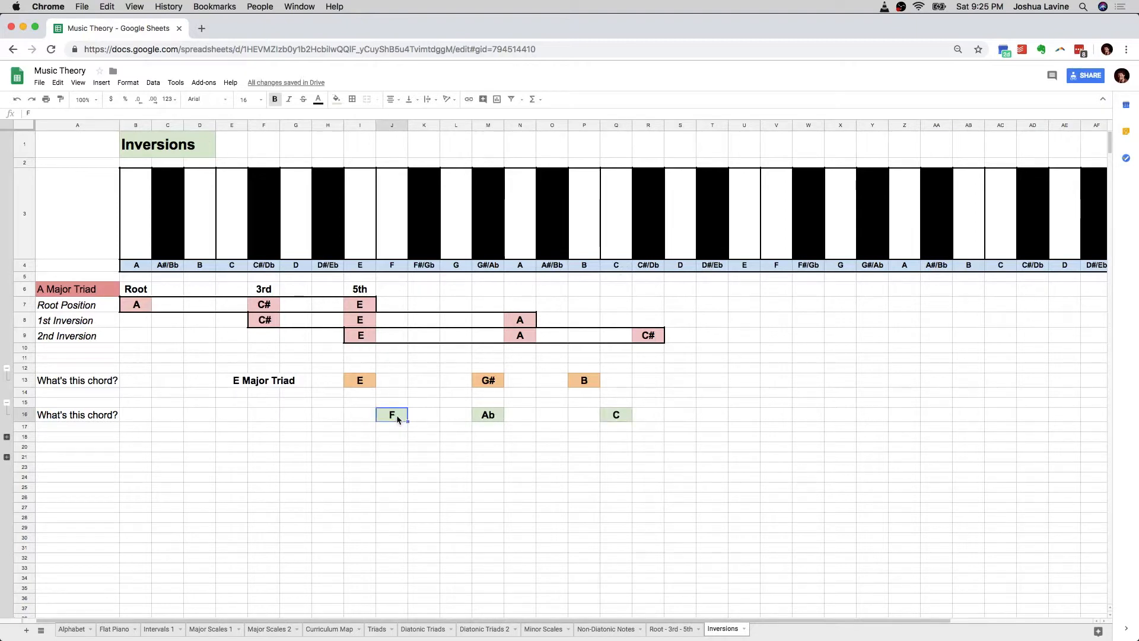
key("Right")
key("Right")
key("Right")
key("Right")
key("Right")
key("Right")
key("Right")
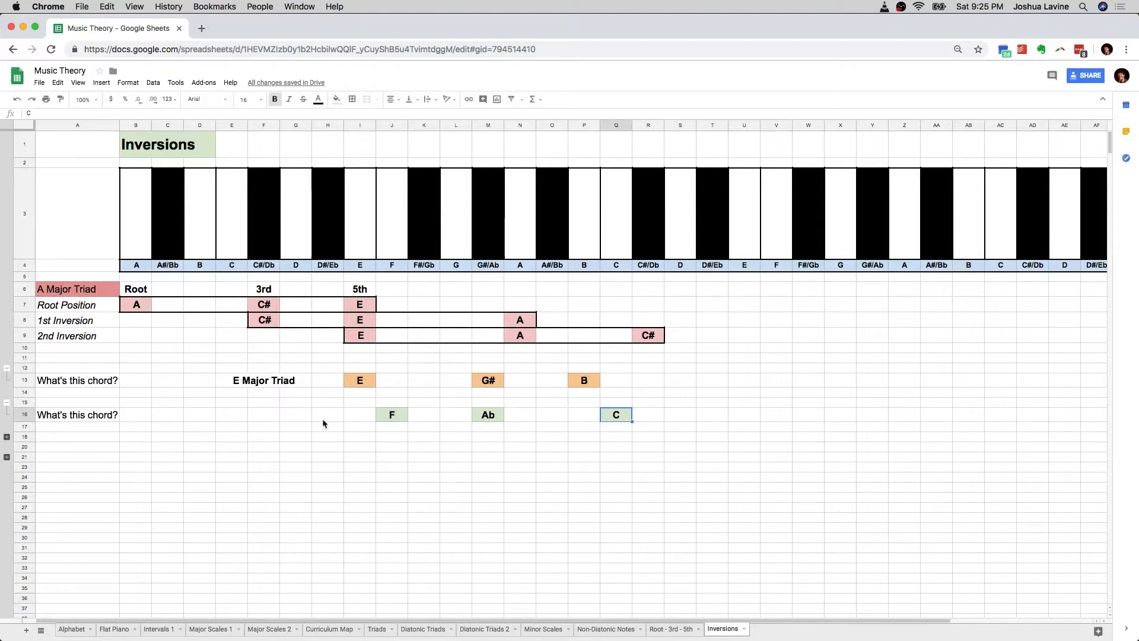
Step: Label the F, Ab, C chord as F Minor Triad in cell F16
left_click(249, 415)
type("F Minor Triad")
key("Return")
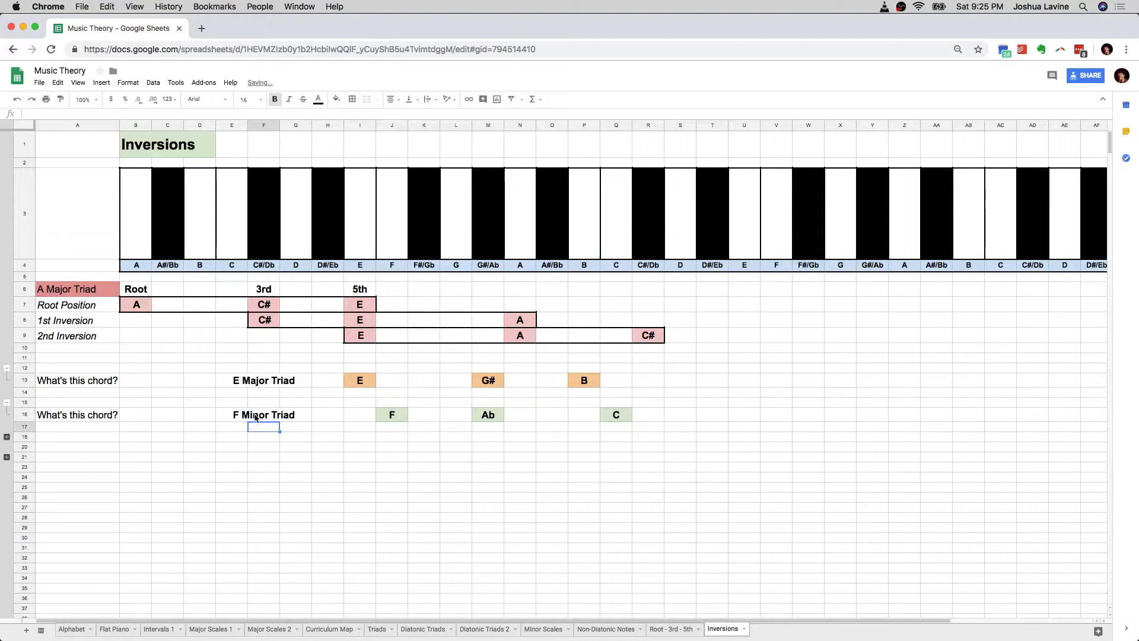
Step: Expand the collapsed group below row 18 and check the spans between D, F and A in row 19
left_click(7, 437)
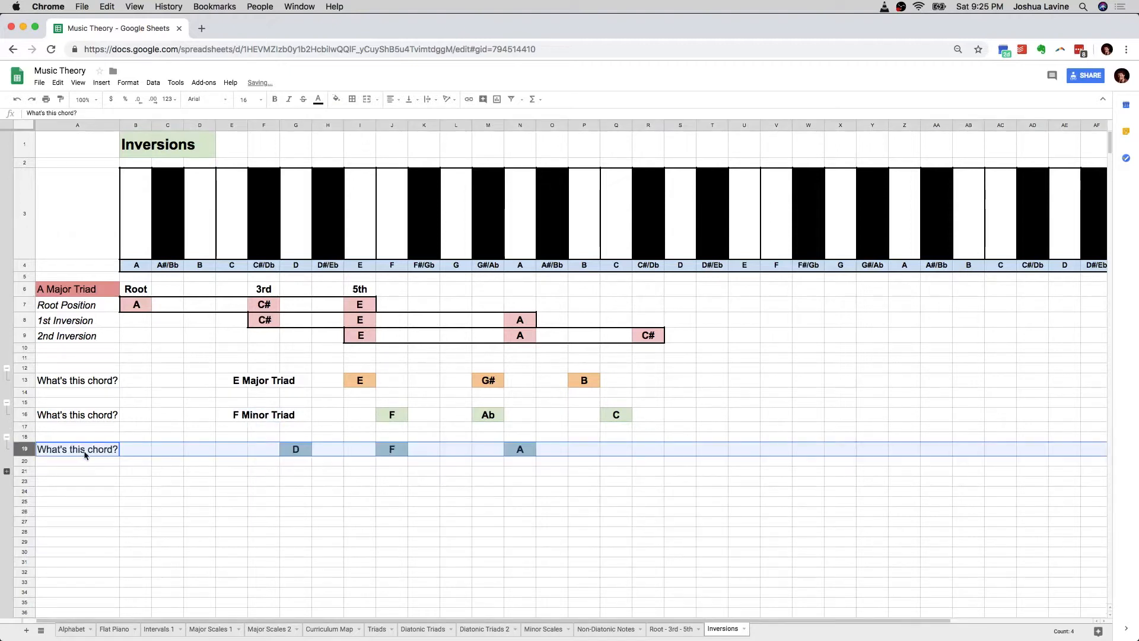
left_click_drag(521, 451, 322, 454)
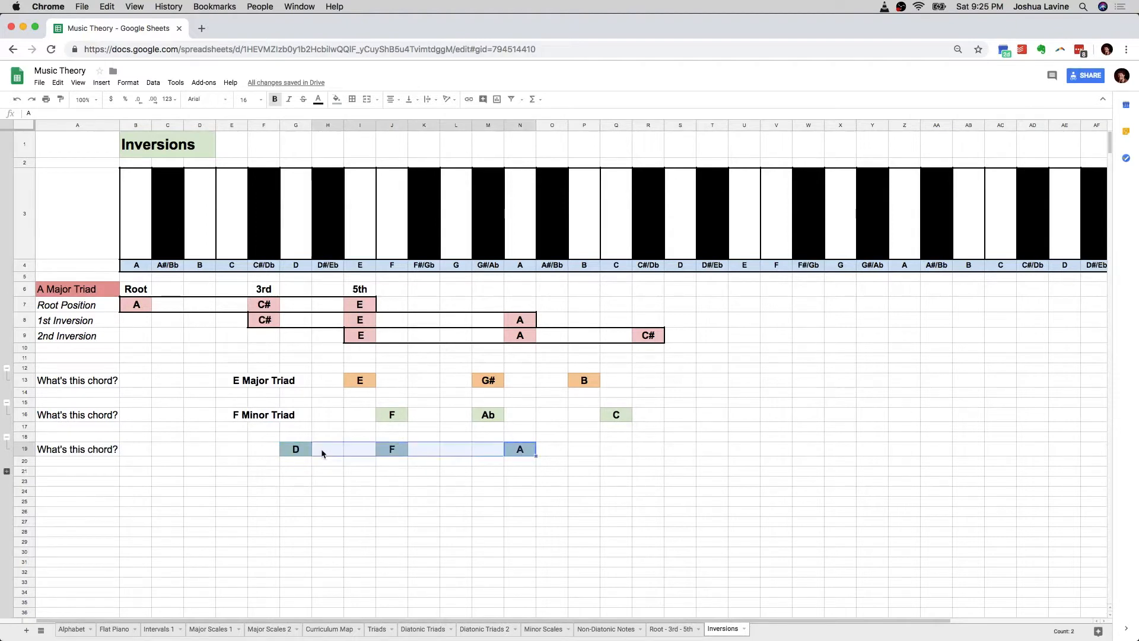
left_click(302, 455)
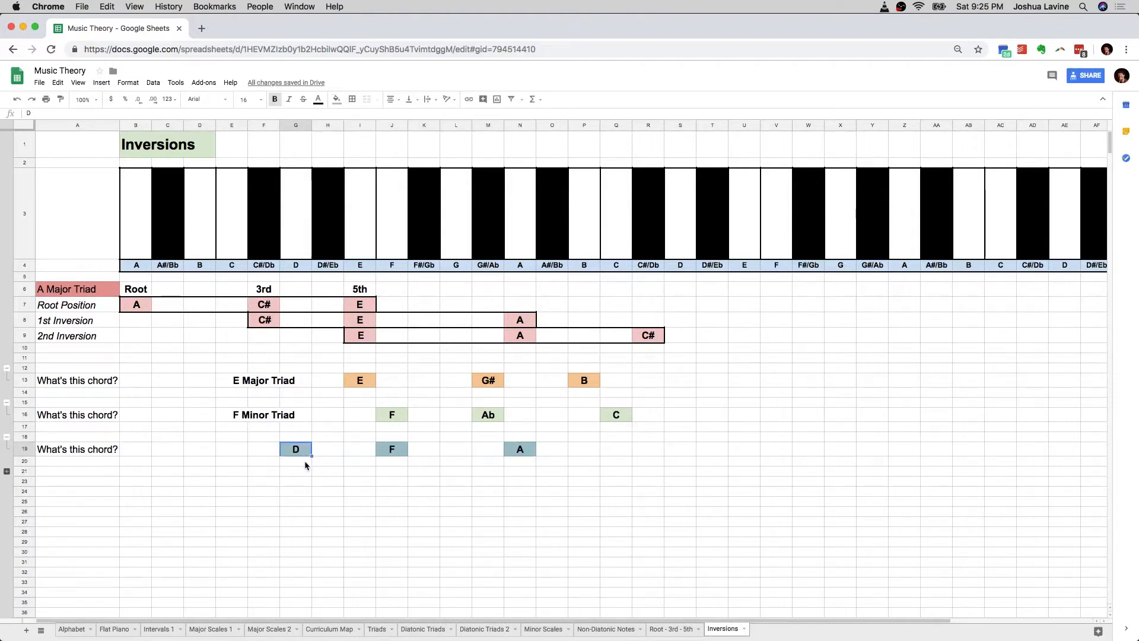
left_click_drag(301, 454, 388, 454)
left_click(388, 454)
left_click(509, 454, "shift")
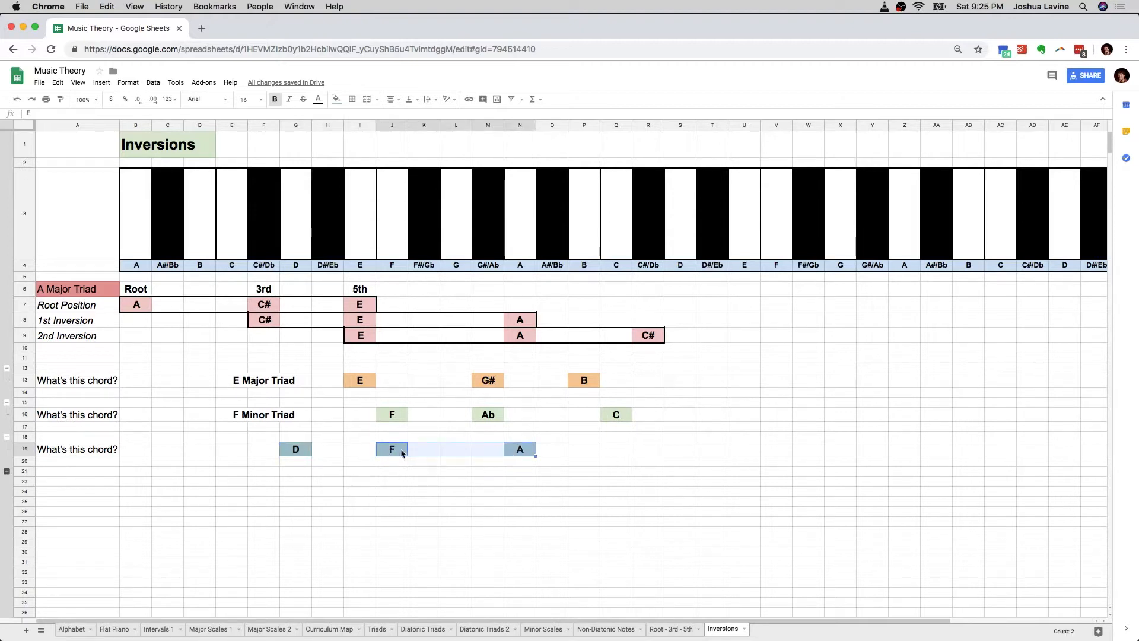
left_click_drag(302, 453, 509, 451)
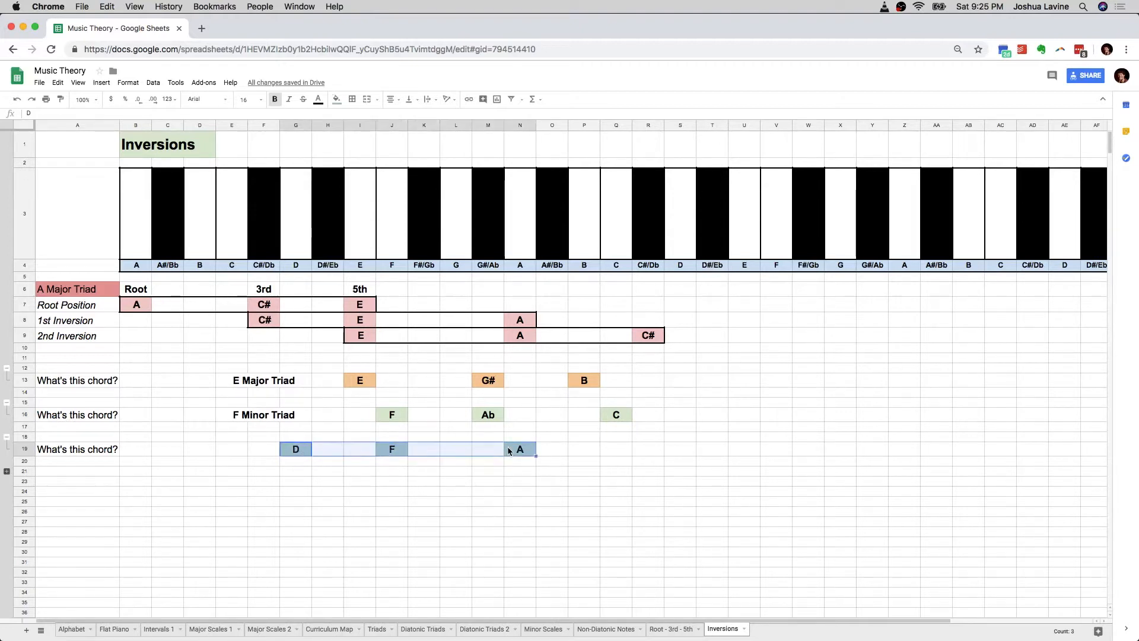
Step: Label the D, F, A chord as D Minor Triad in cell D19
left_click(210, 452)
type("D Minor Triad")
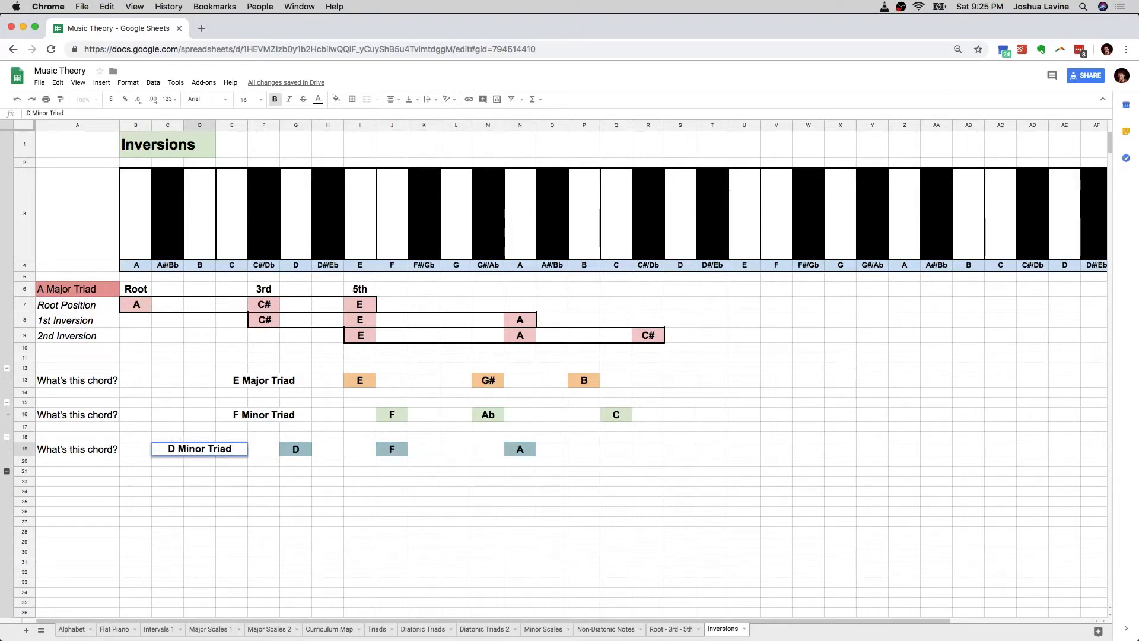
key("Return")
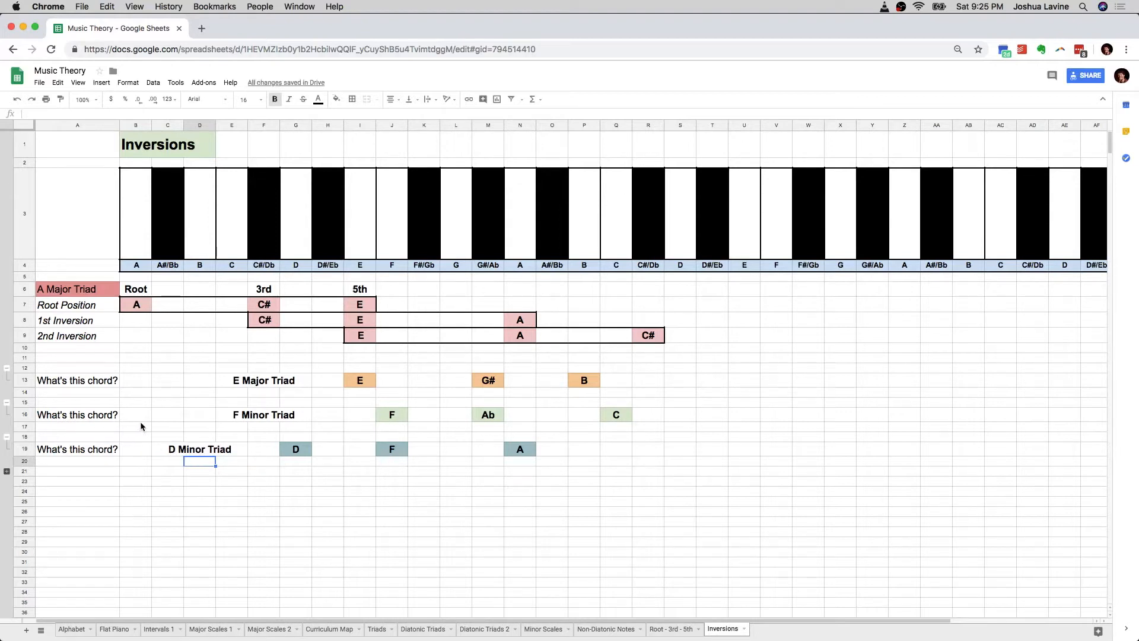
Step: Move the E Major Triad label from F13 to U13, past the chord's notes
left_click(258, 381)
key("super+x")
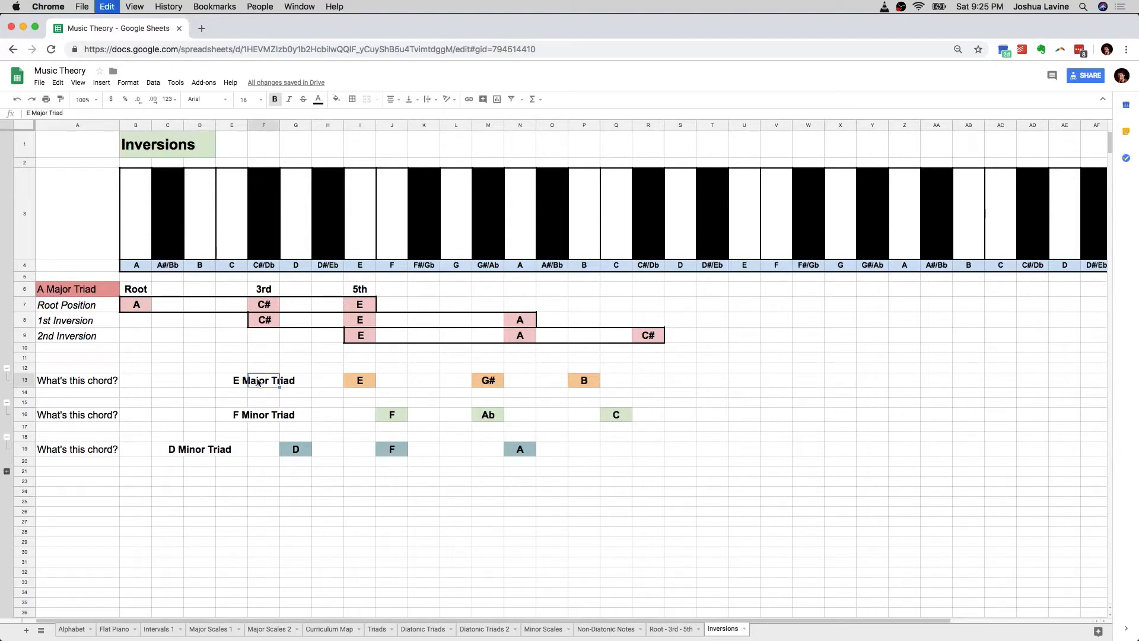
left_click(162, 383)
key("super+v")
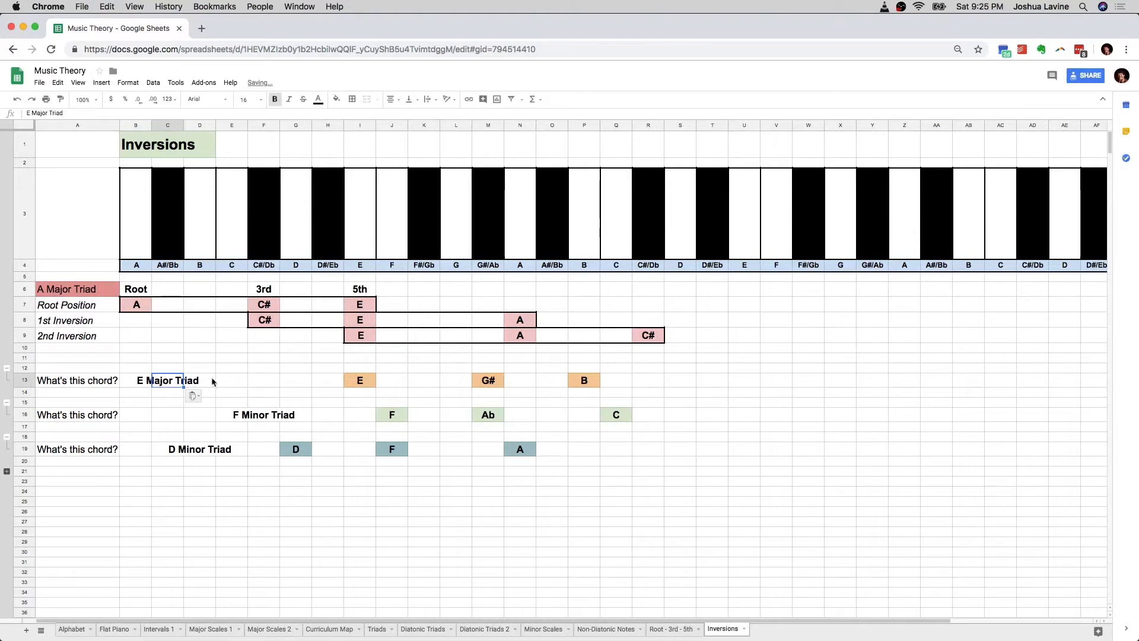
left_click_drag(182, 384, 743, 381)
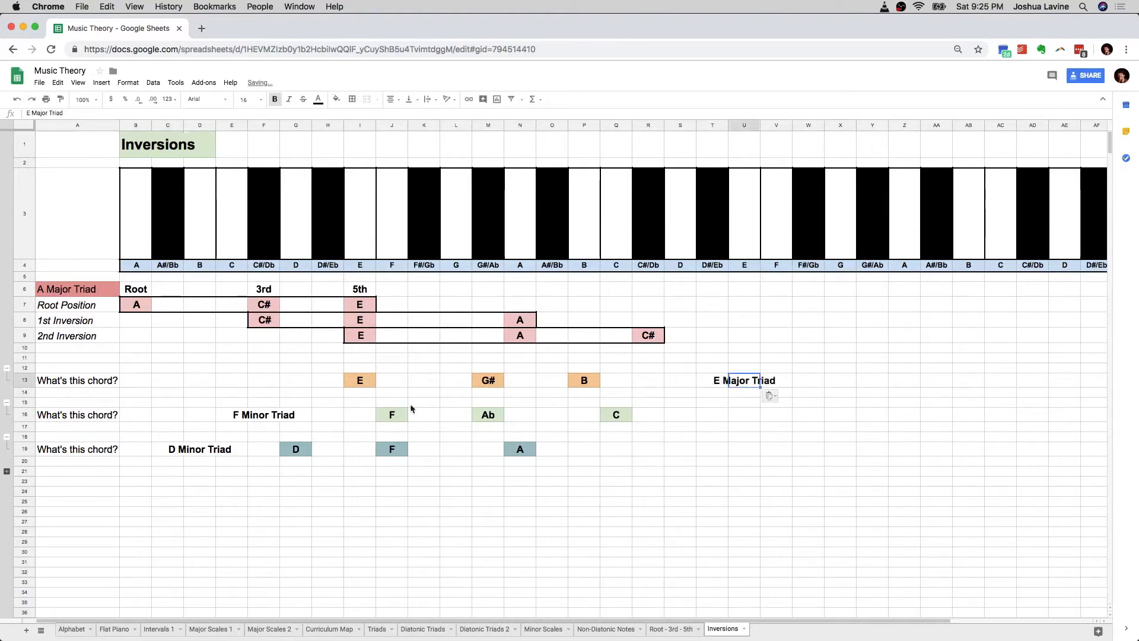
Step: Move the F Minor Triad label to U16 and the D Minor Triad label to U19, in line with the E Major Triad label
left_click(268, 415)
key("super+x")
left_click(749, 417)
key("super+v")
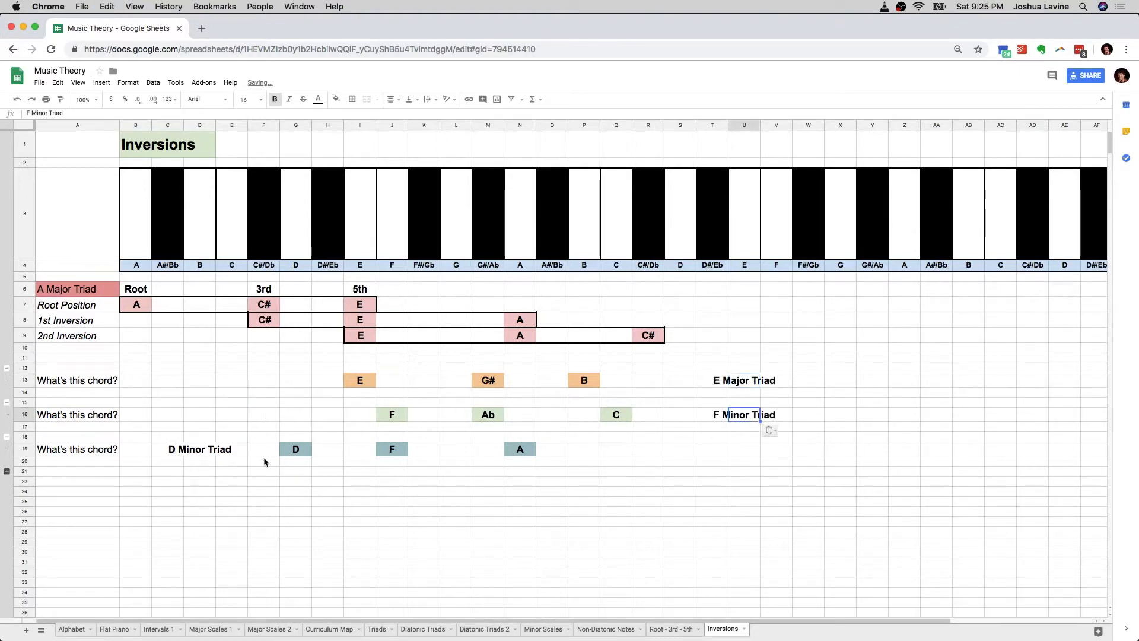
left_click(198, 449)
key("super+x")
left_click(745, 449)
key("super+v")
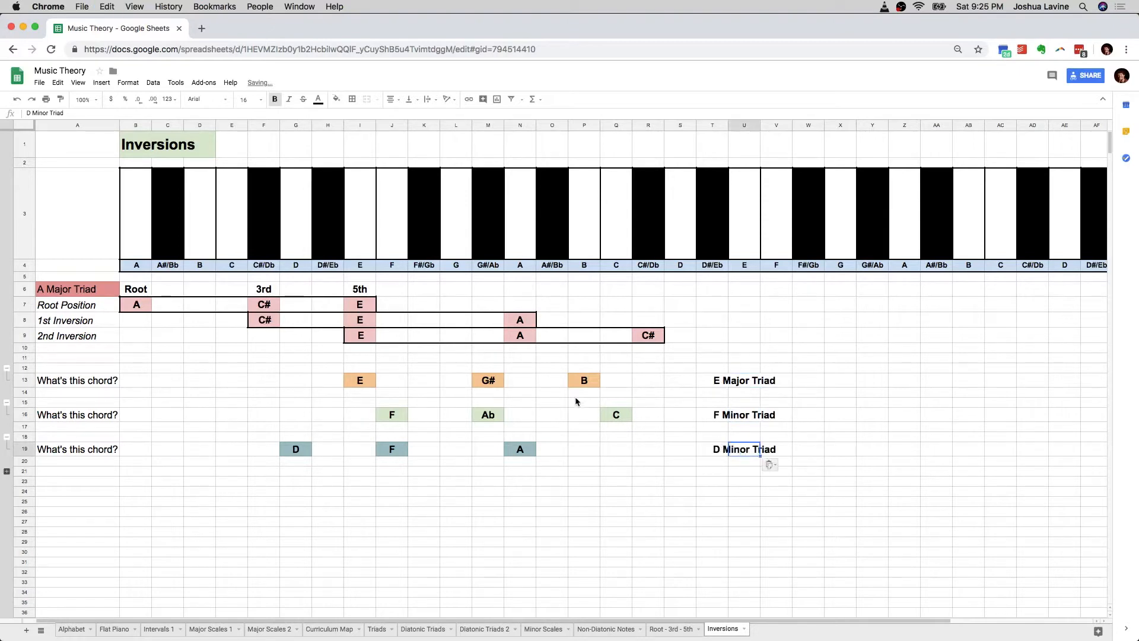
Step: Move the B cell from P13 back to D13, beneath the lower B on the keyboard
left_click(582, 382)
key("super+x")
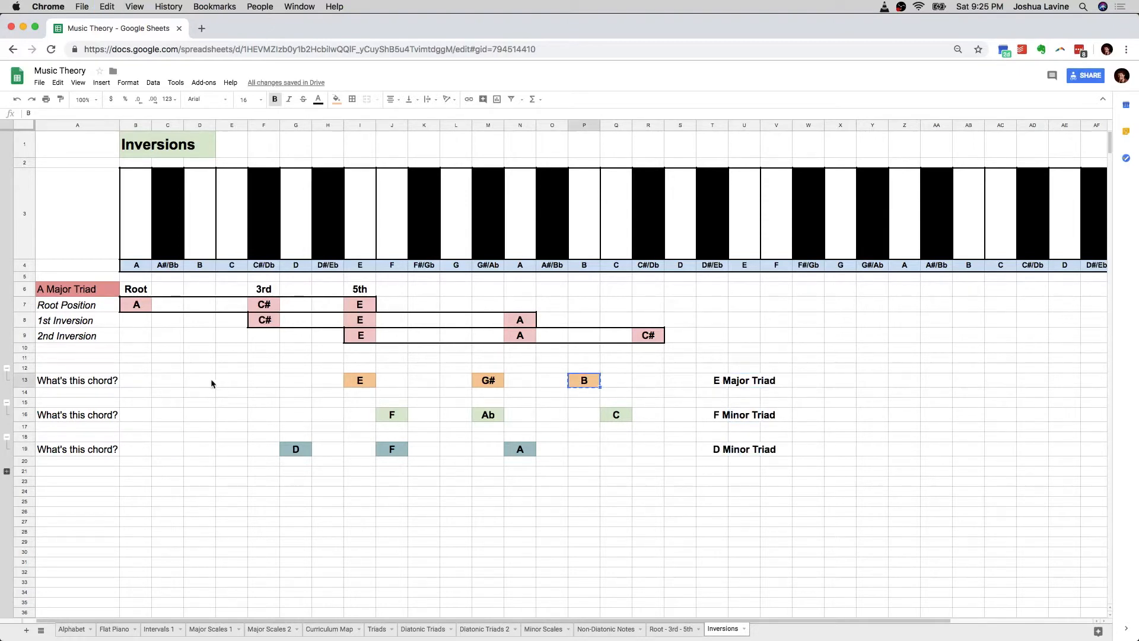
left_click(211, 382)
key("super+v")
Step: Move the C note of the F minor chord from Q16 to E16, beneath the lower C on the keyboard
left_click(611, 416)
key("super+x")
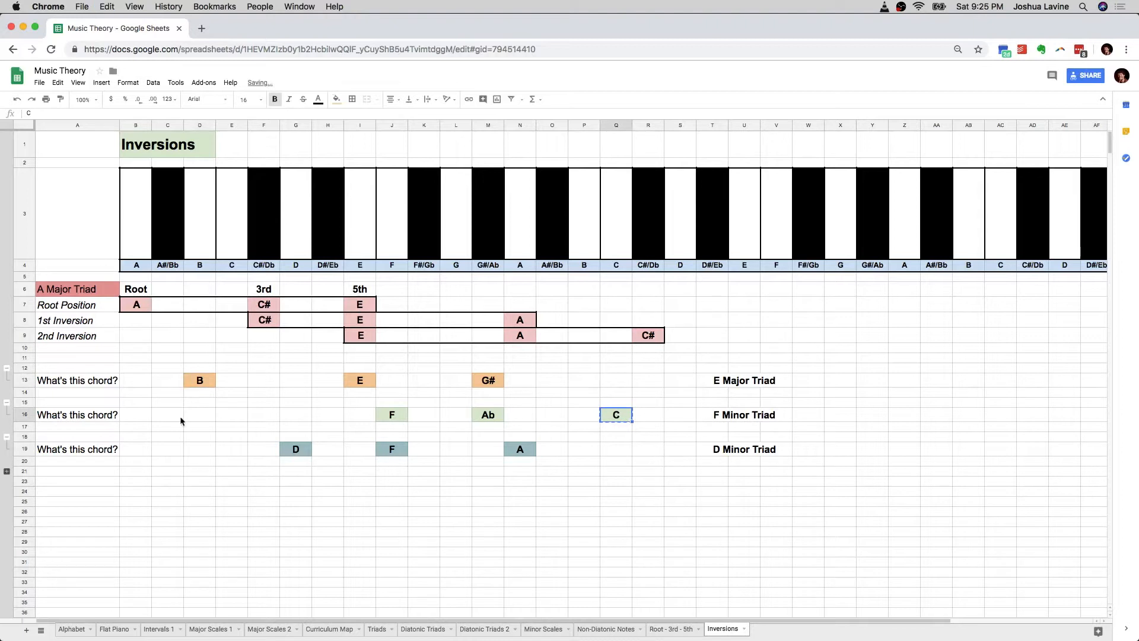
left_click(196, 416)
key("super+v")
key("super+x")
left_click(223, 417)
key("super+v")
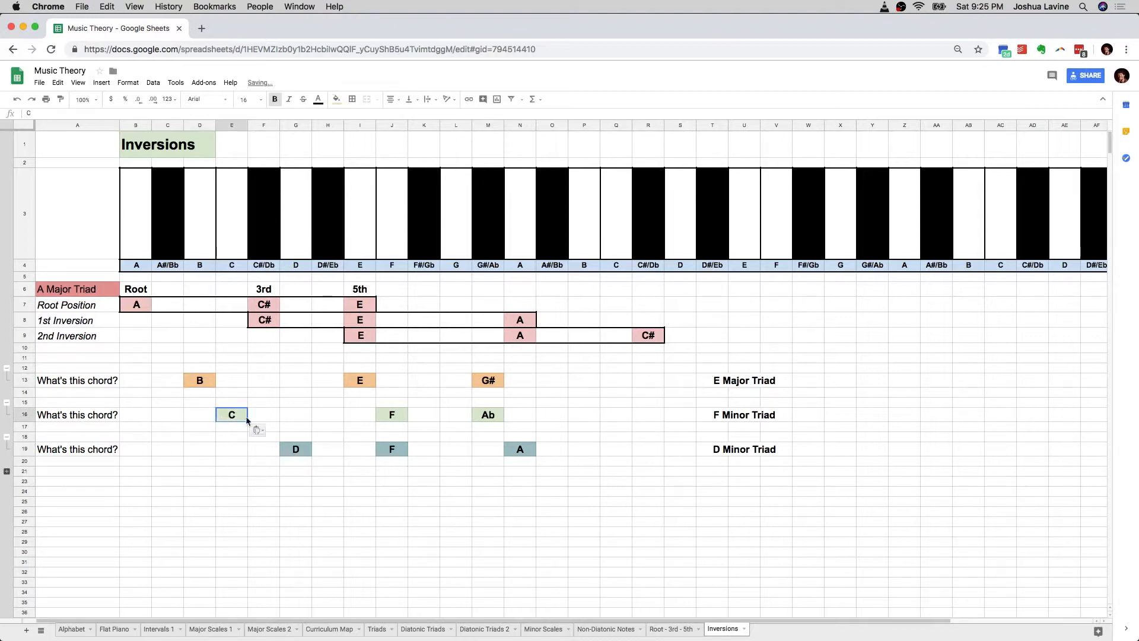
Step: Examine the order of the B, E and G# notes in row 13 against the listed inversions
left_click(207, 381)
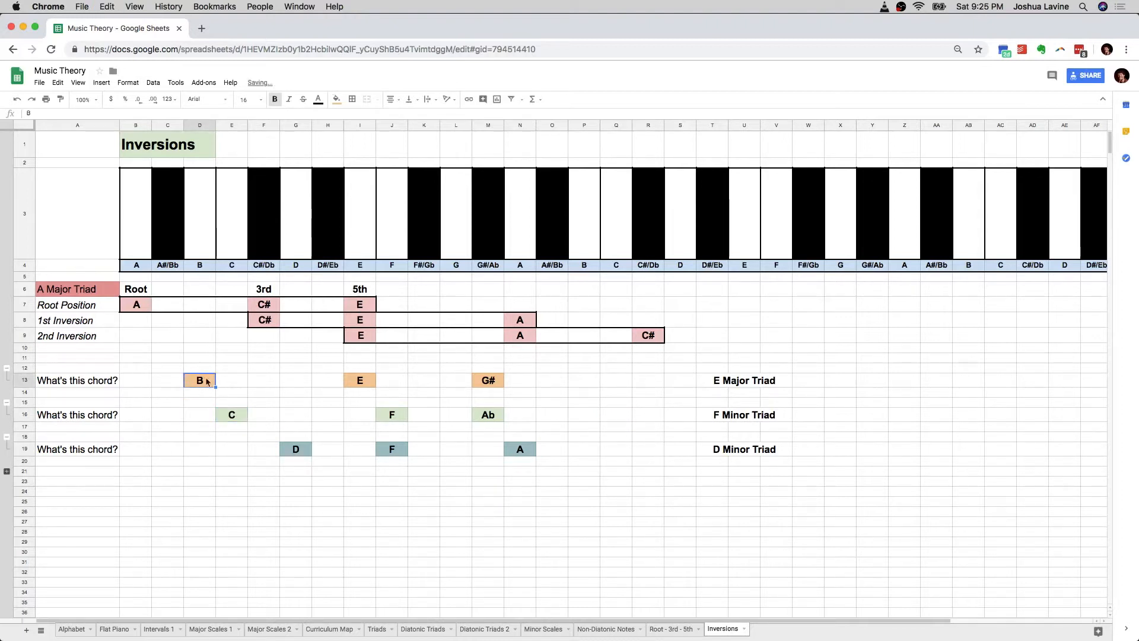
left_click(353, 382)
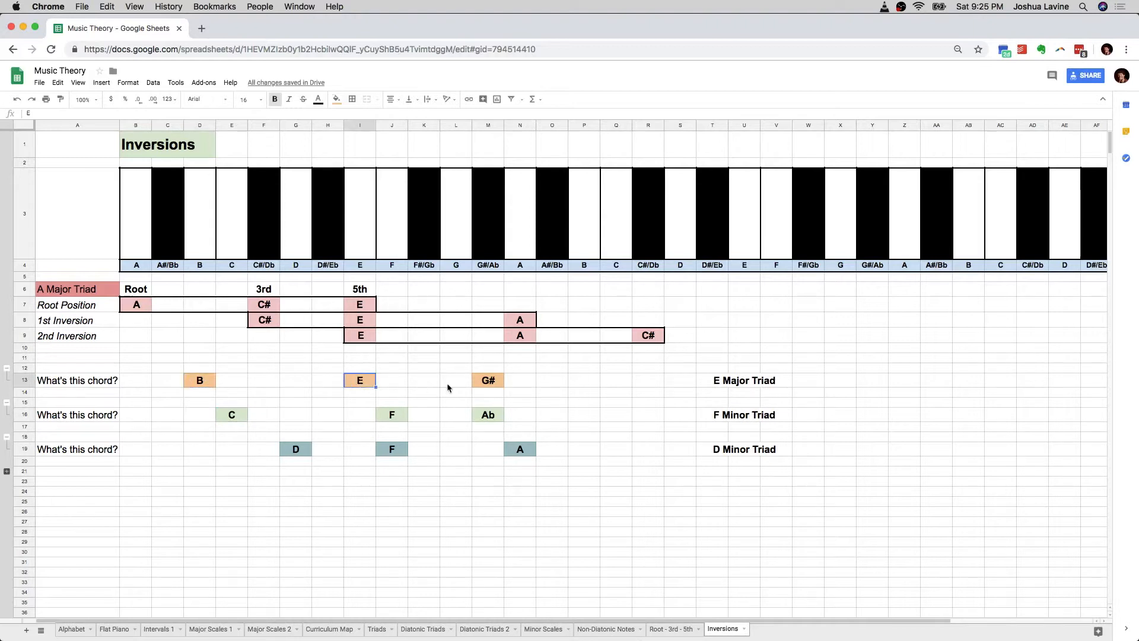
left_click(487, 385)
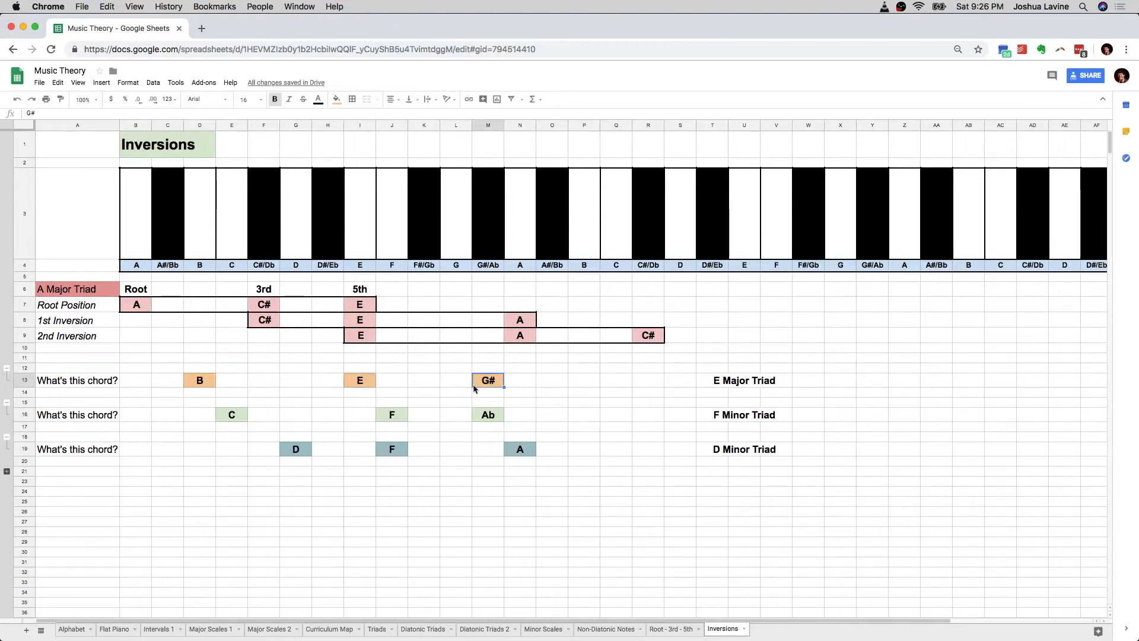
left_click_drag(77, 380, 511, 385)
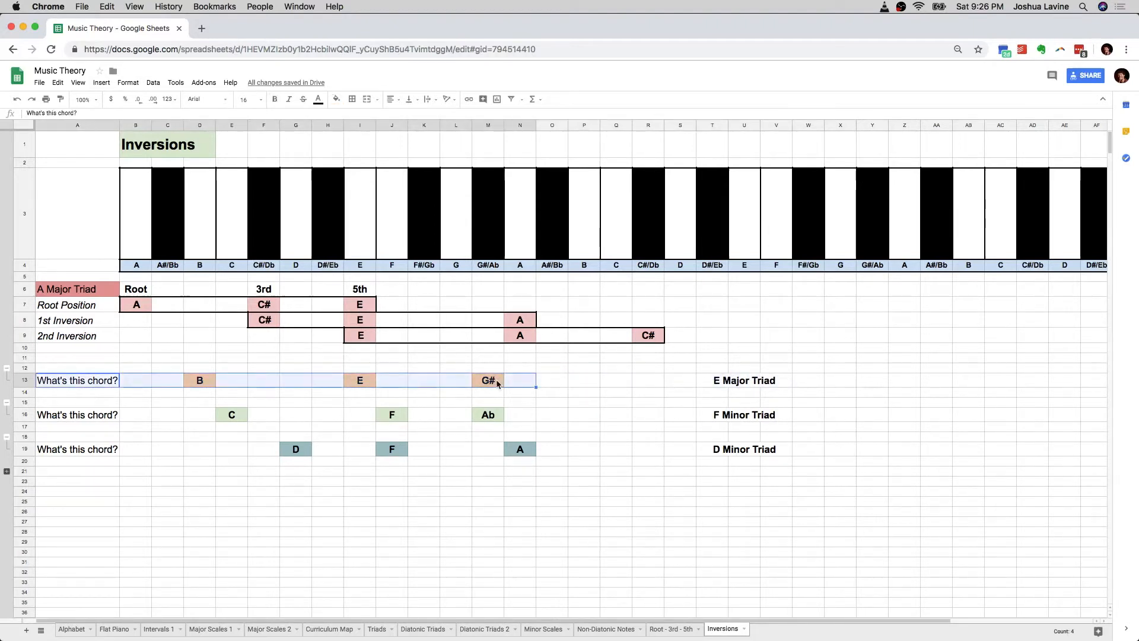
left_click(107, 335)
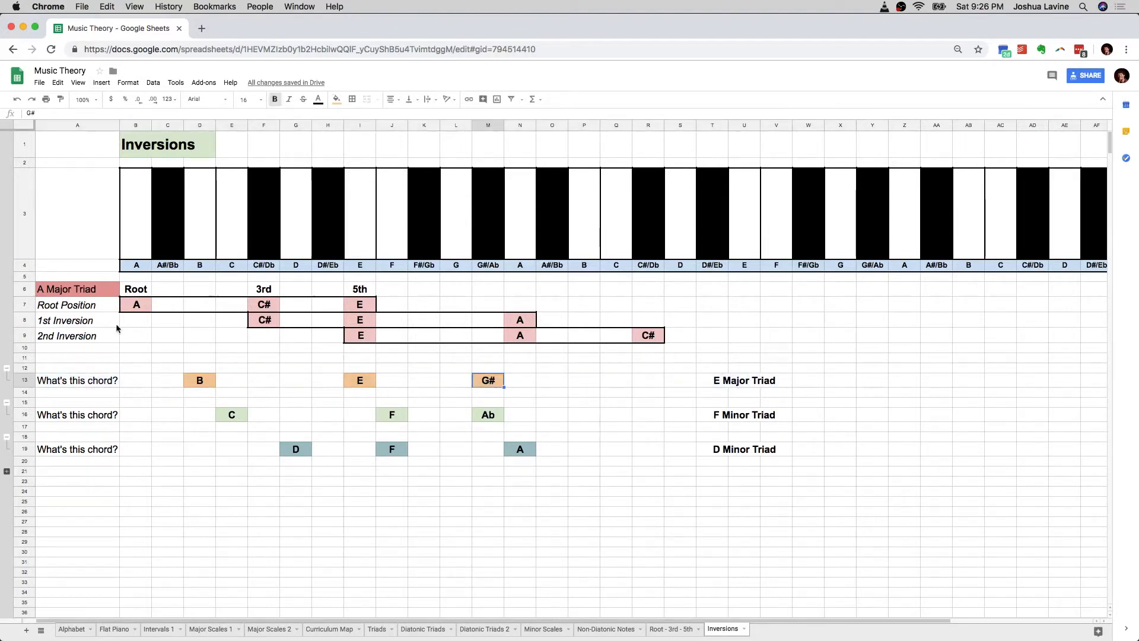
left_click(110, 380)
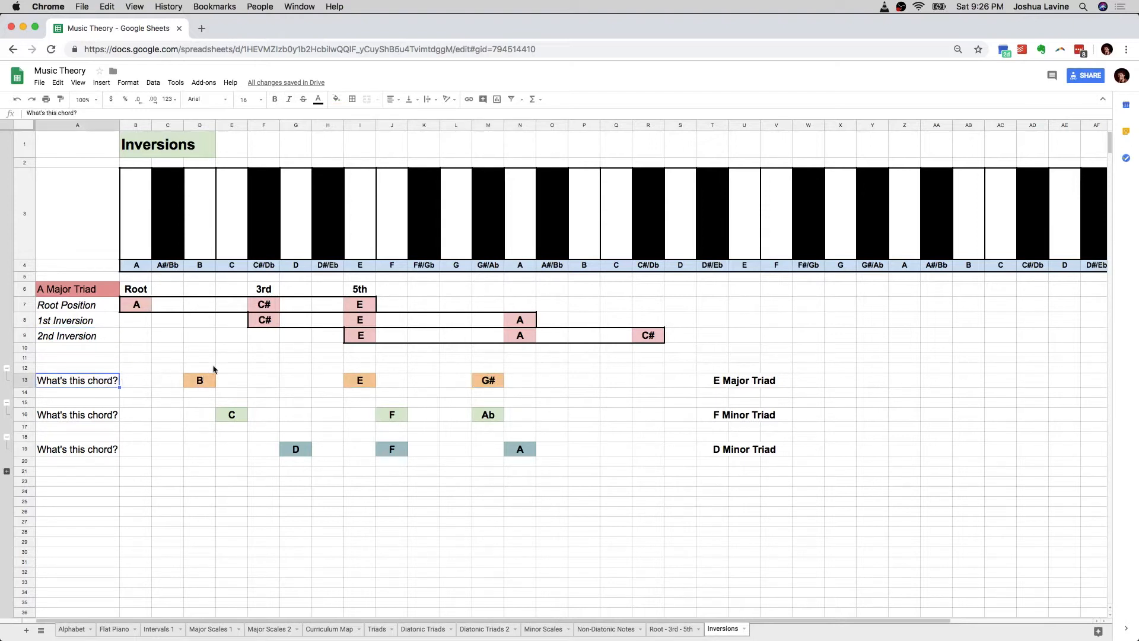
left_click(203, 385)
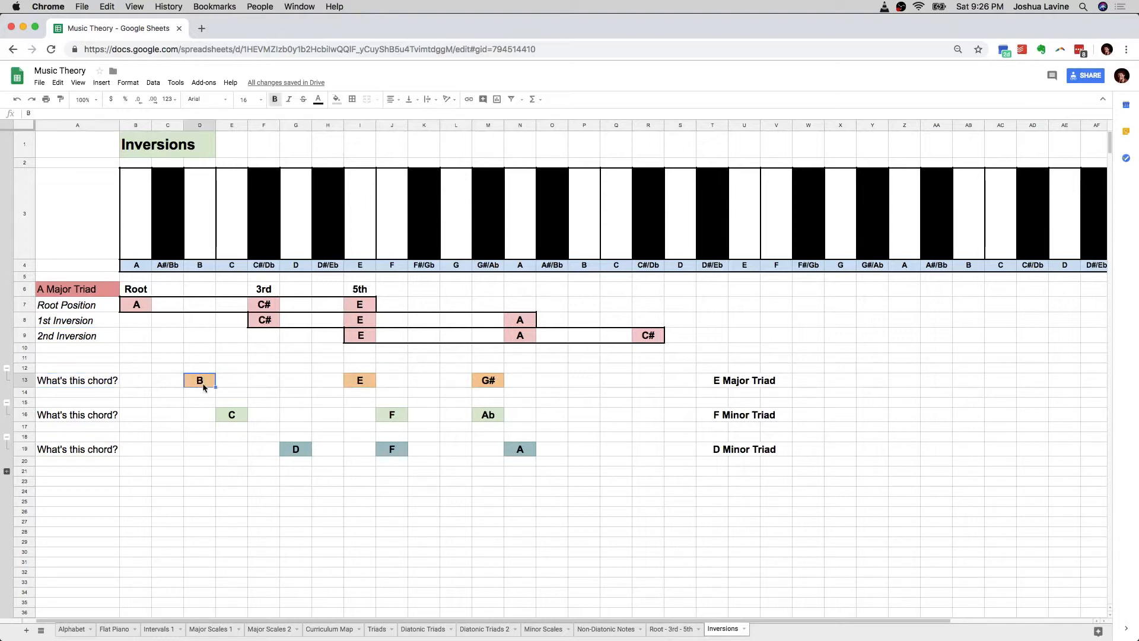
Step: Number the E major chord's notes in row 12: 1 above E, 3 above G# and 5 above B
left_click(360, 369)
type("1")
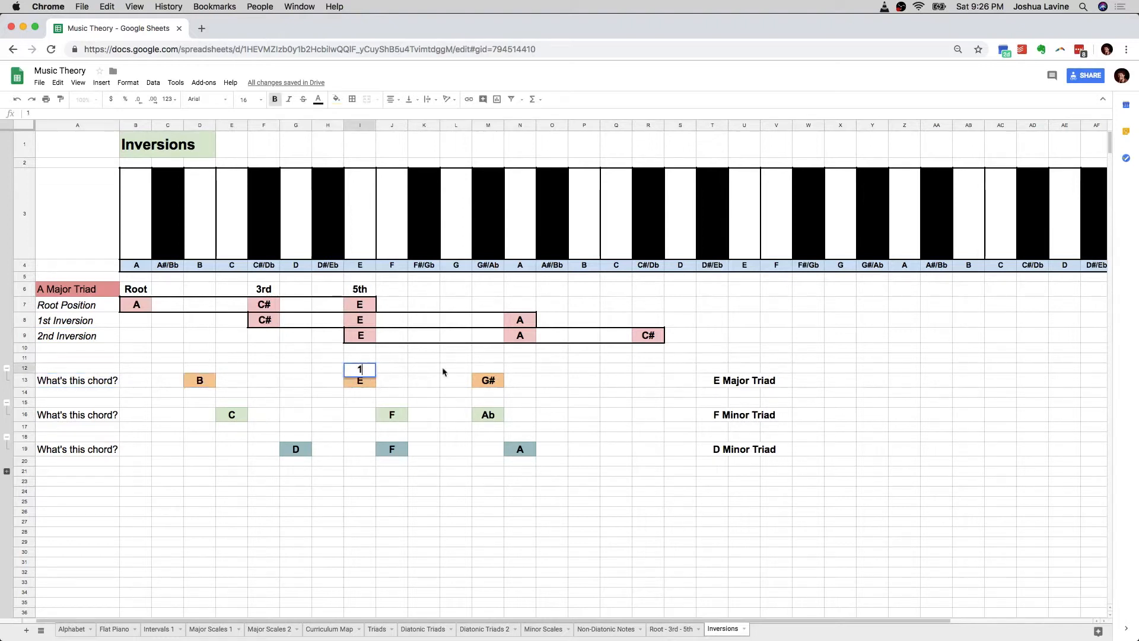
left_click(490, 369)
type("3")
left_click(201, 368)
type("5")
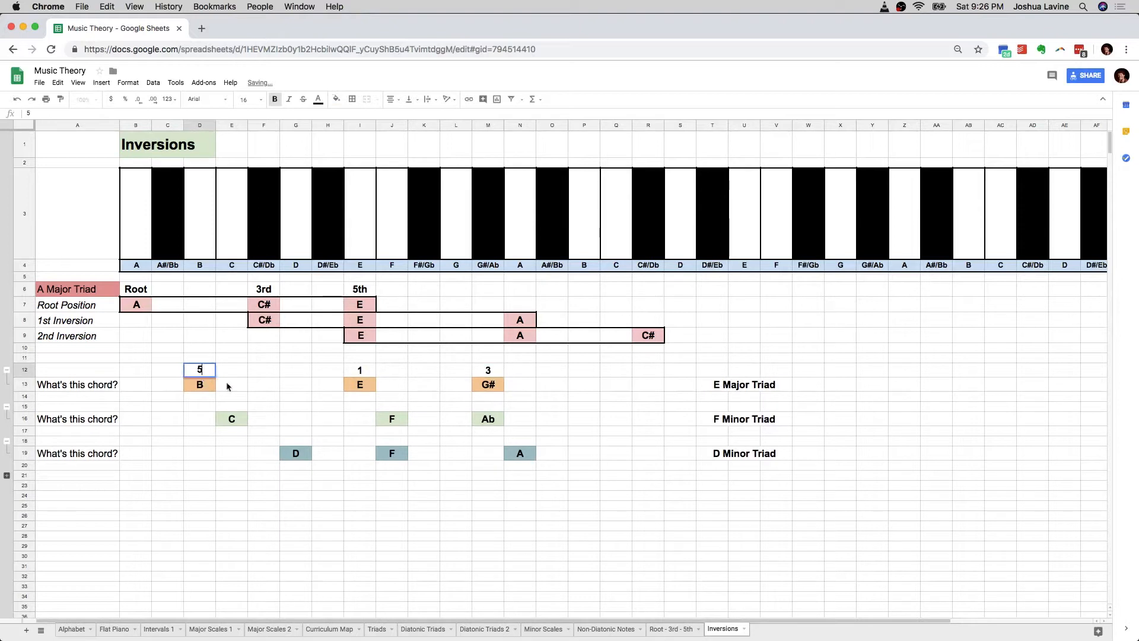
left_click(228, 386)
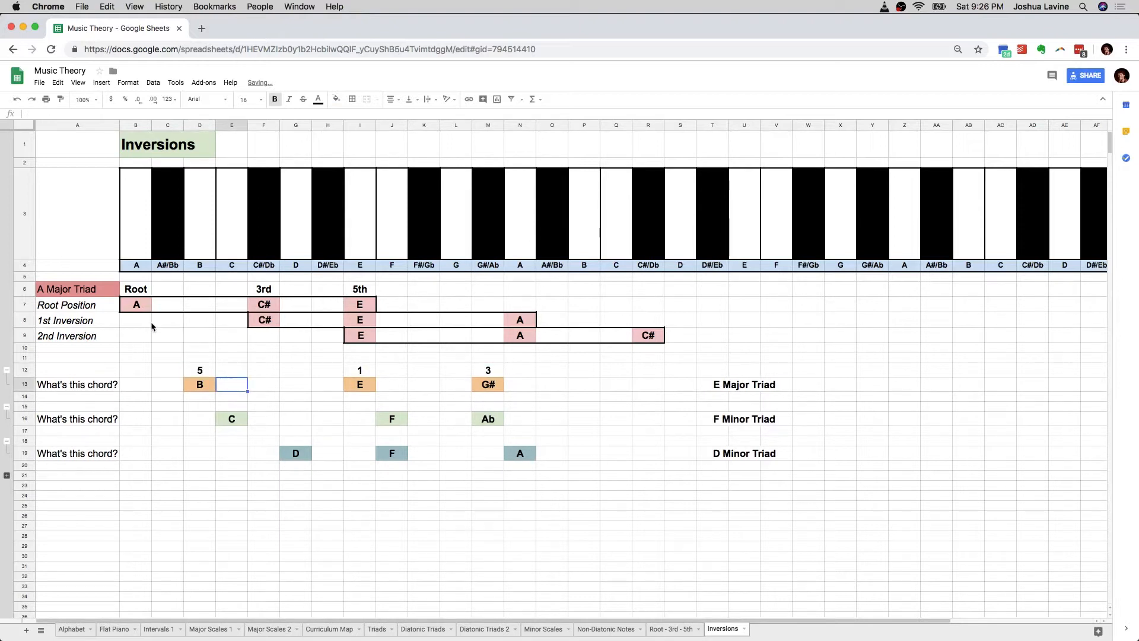
Step: Label the E Major Triad as 2nd Inversion in cell X13, using the A major triad's second inversion as reference
left_click(94, 337)
left_click(360, 336)
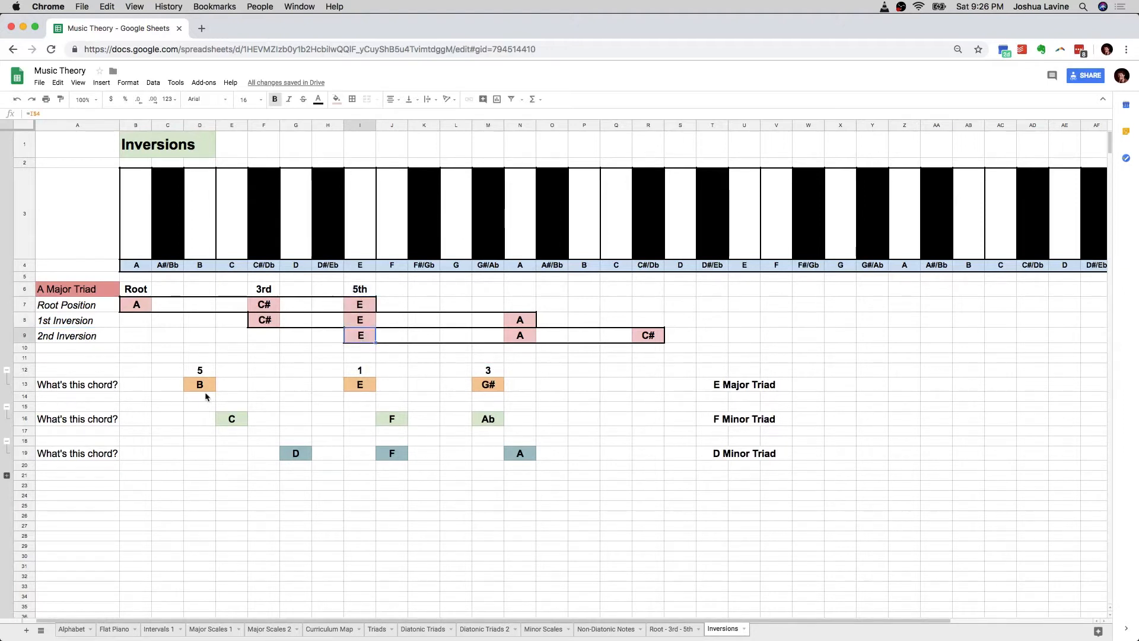
left_click(832, 391)
type("2nd In")
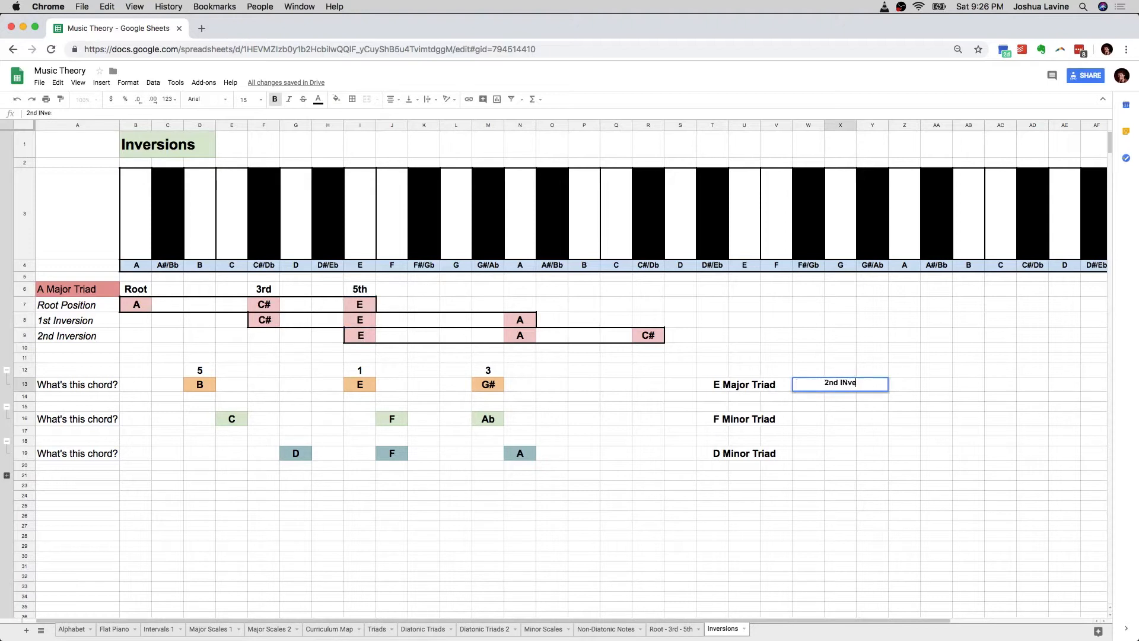
type("version")
key("Return")
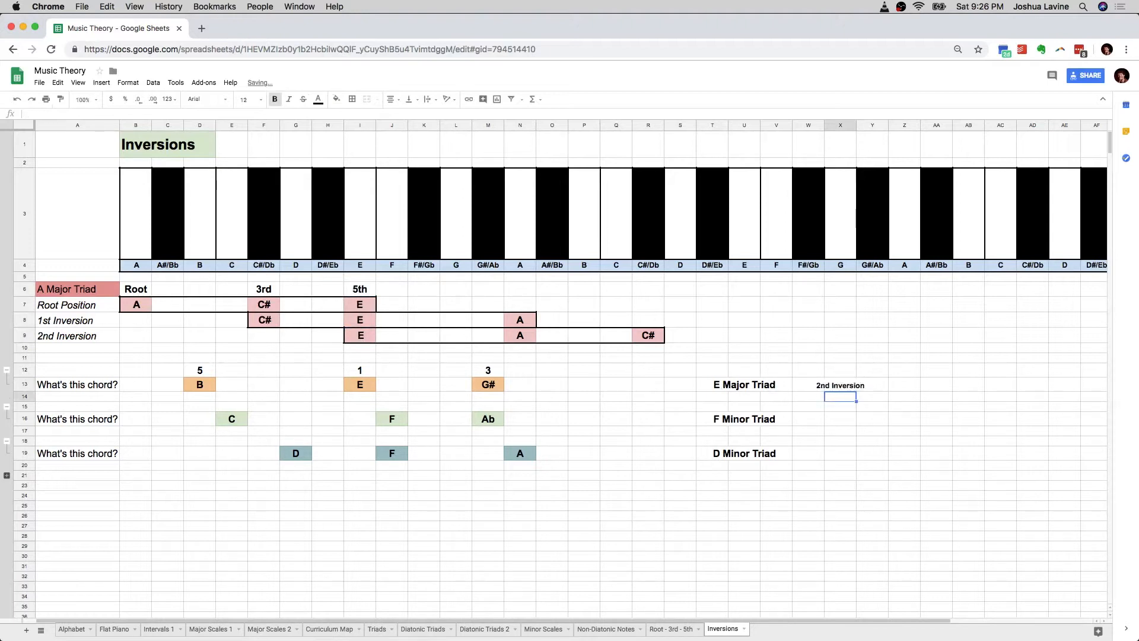
left_click(845, 386)
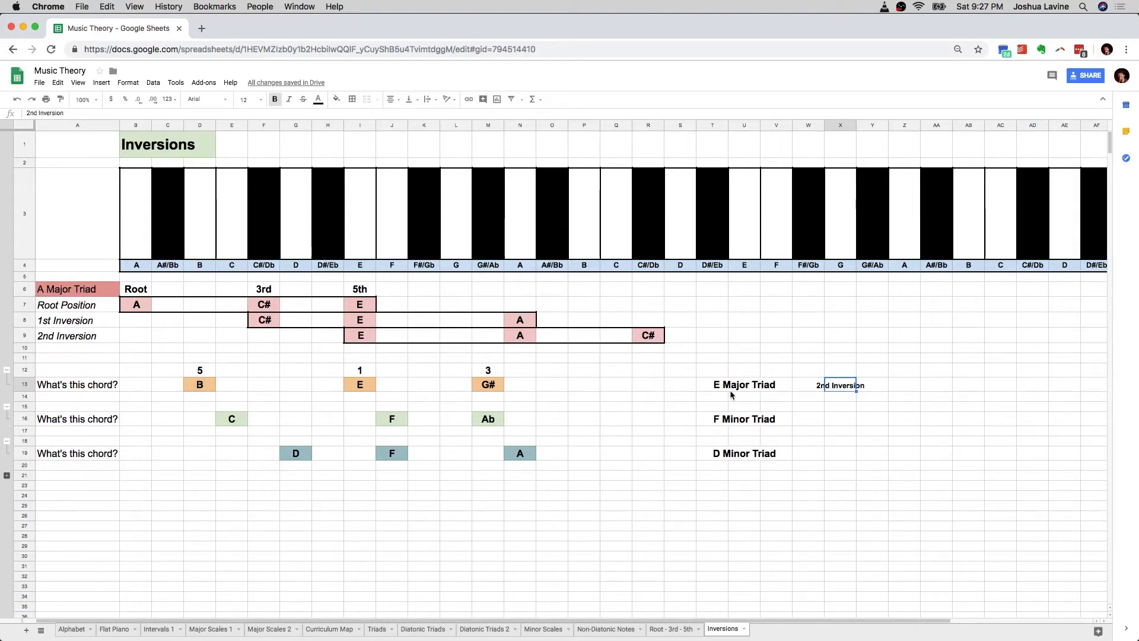
Step: Number the F minor chord's notes in row 15: 1 above F, b3 above Ab and 5 above C
left_click(237, 420)
left_click(393, 420)
left_click(488, 420)
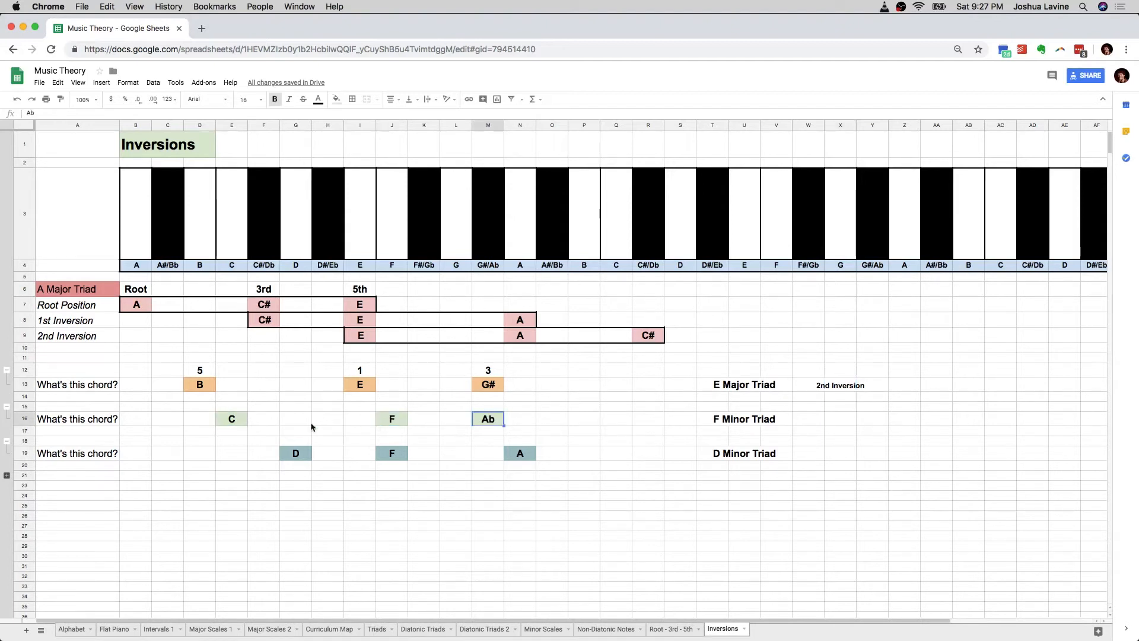
left_click(236, 422)
left_click(392, 408)
type("1")
left_click(488, 409)
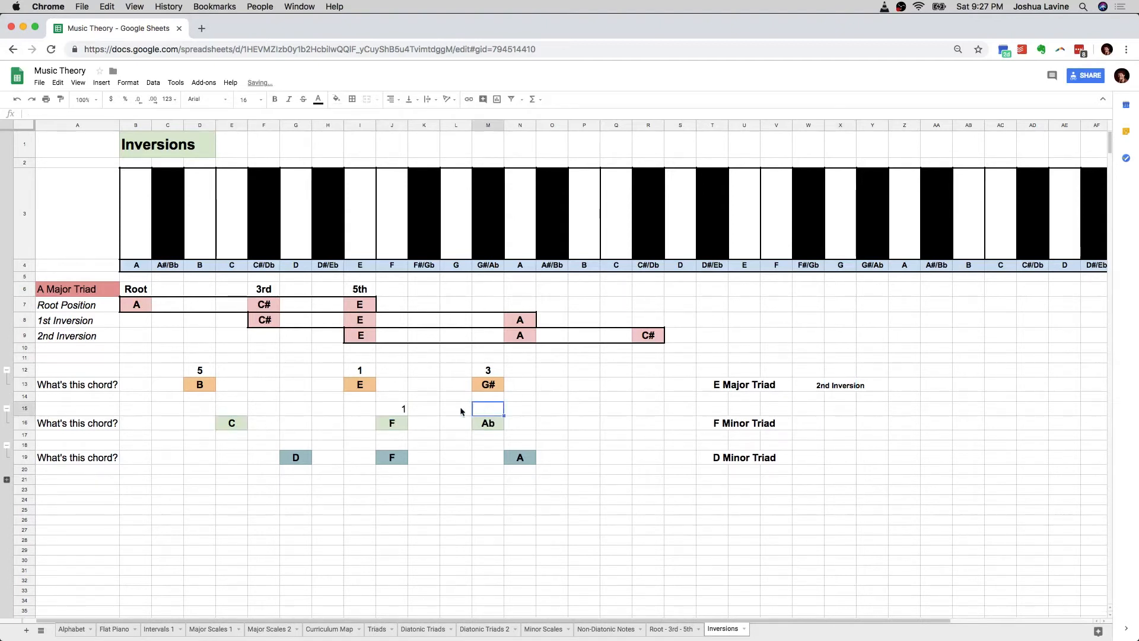
type("b3")
key("Return")
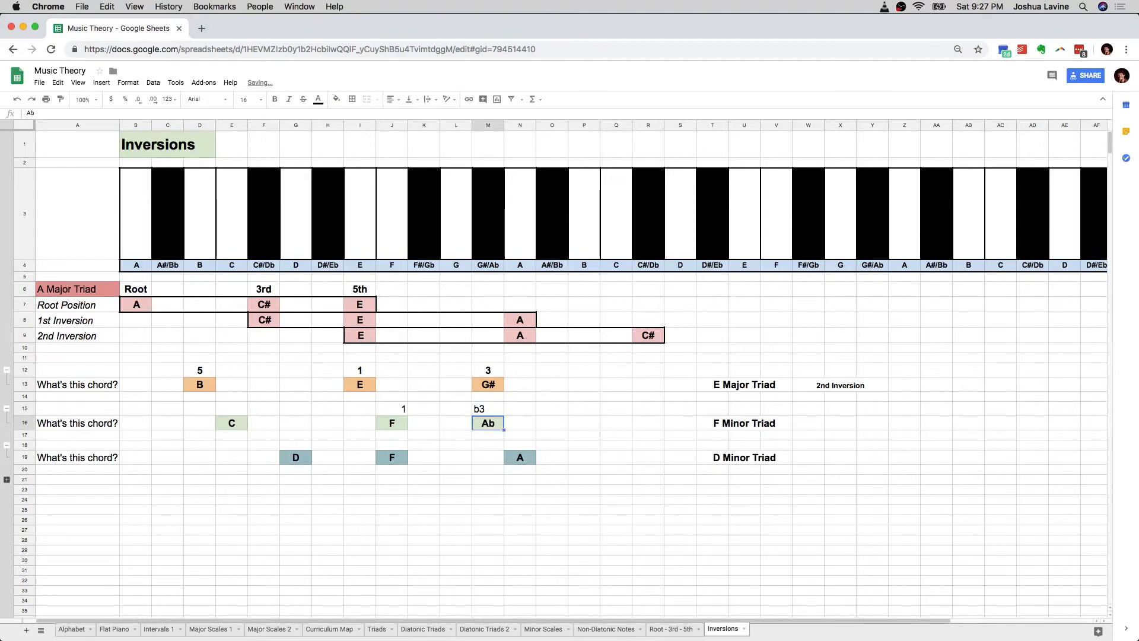
left_click(238, 410)
type("5")
left_click(235, 421)
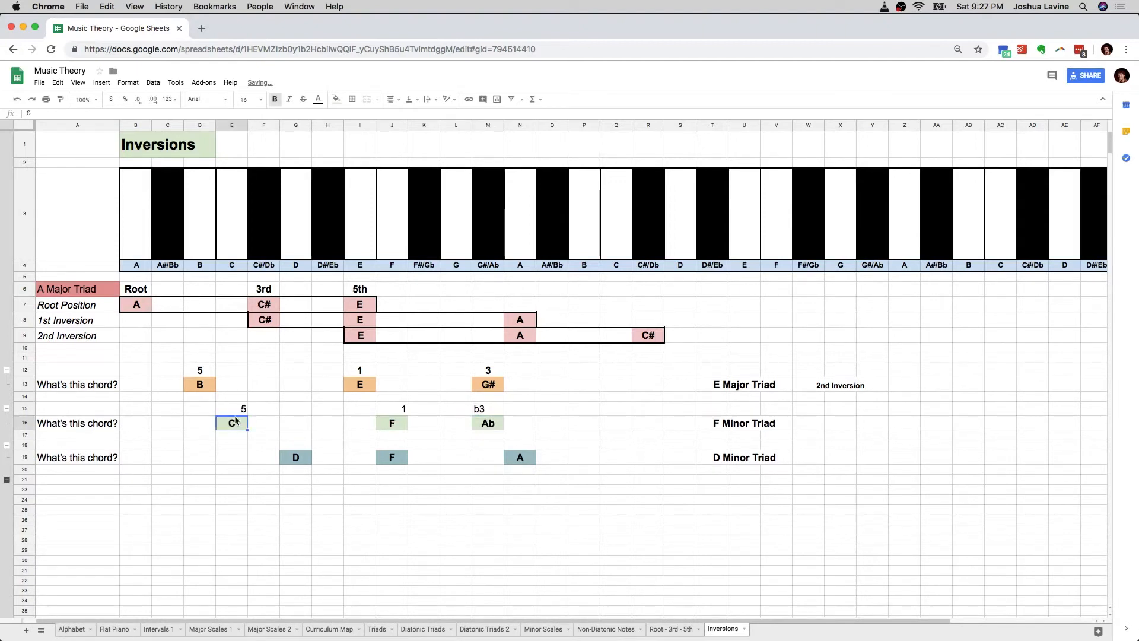
Step: Label the F Minor Triad as 2nd Inversion in X16 and the D Minor Triad as Root Position in X19
left_click(842, 423)
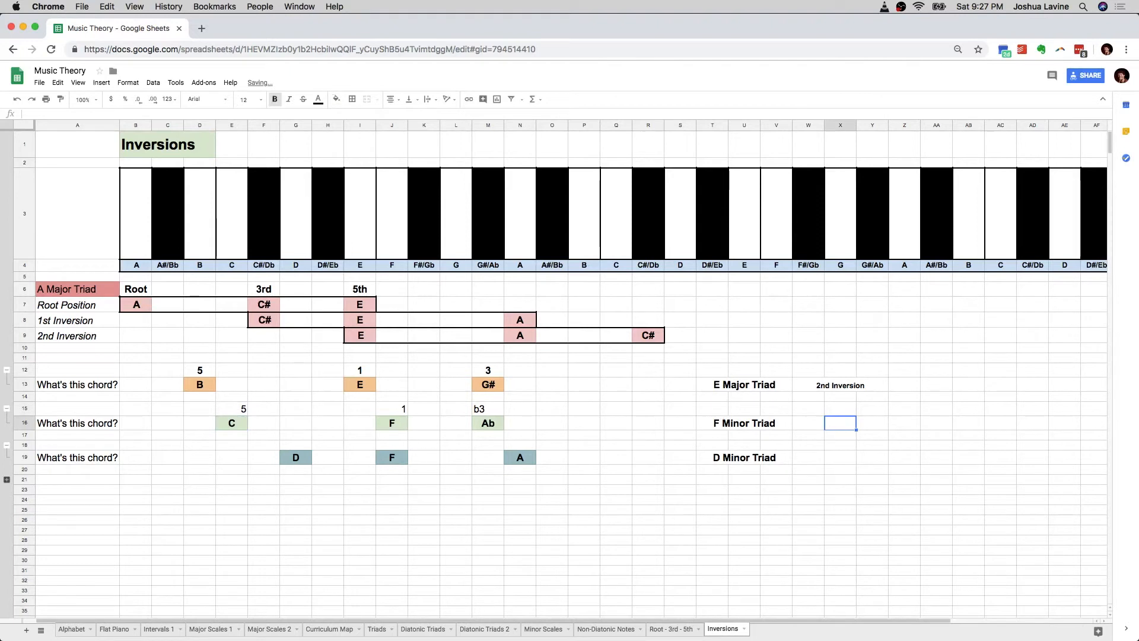
type("2nd Inversion")
key("Return")
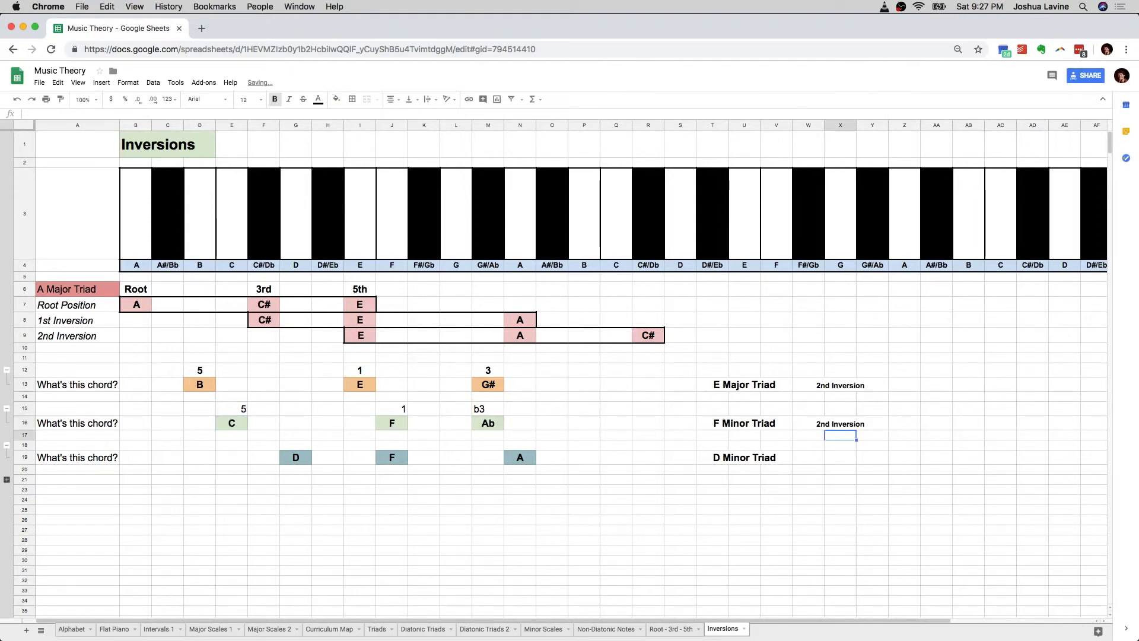
left_click(830, 459)
type("Root Position")
key("Return")
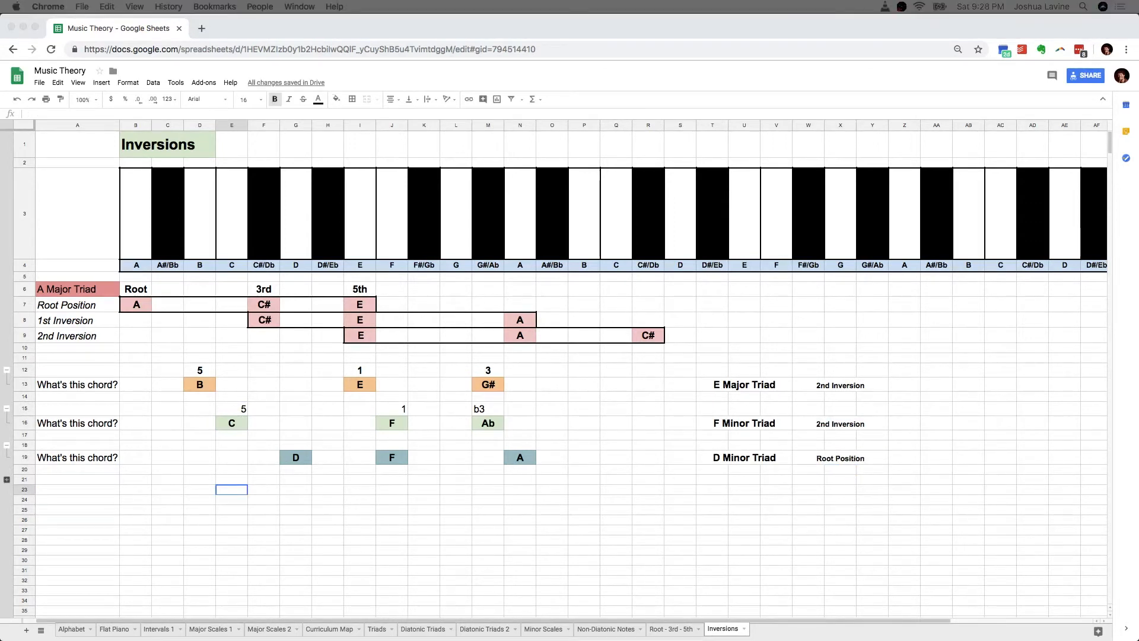
Step: Expand the collapsed row group below row 21 to show the fourth "What's this chord?" exercise
left_click(7, 480)
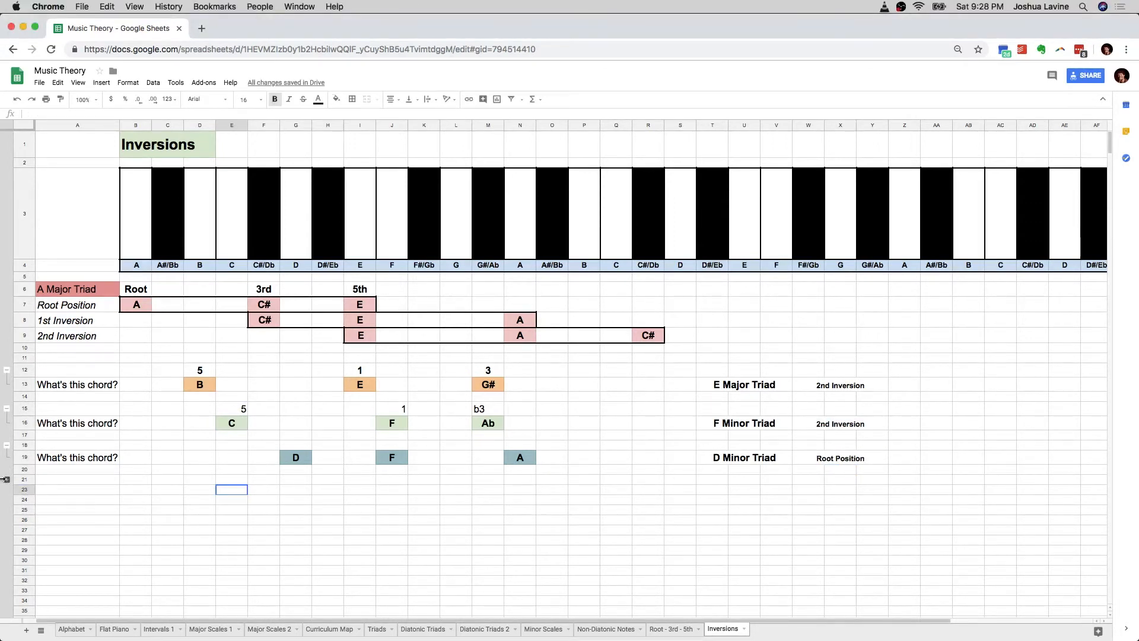
left_click(7, 481)
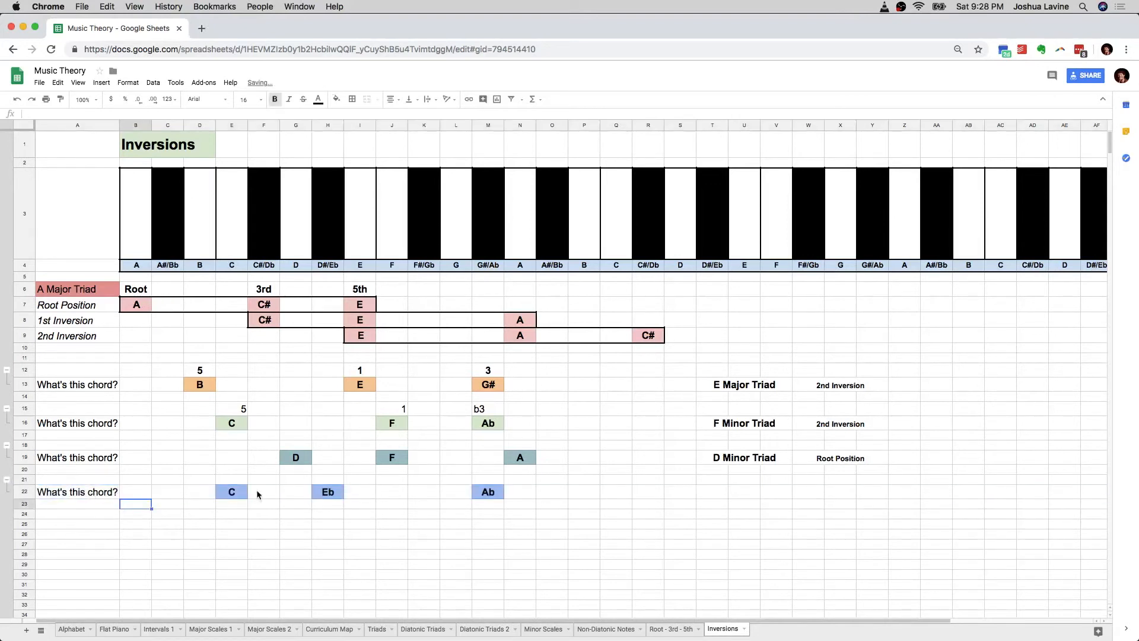
key("Up")
left_click(323, 494)
left_click(502, 495)
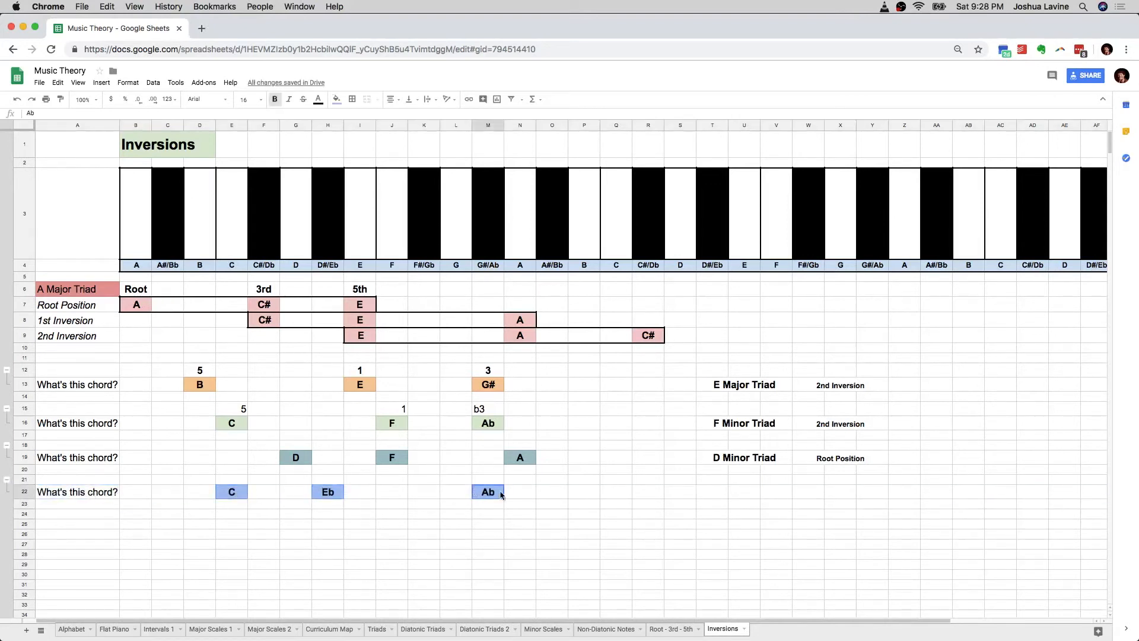
Step: Examine the intervals from C to Eb and from Eb to Ab in row 22
left_click_drag(226, 490, 327, 492)
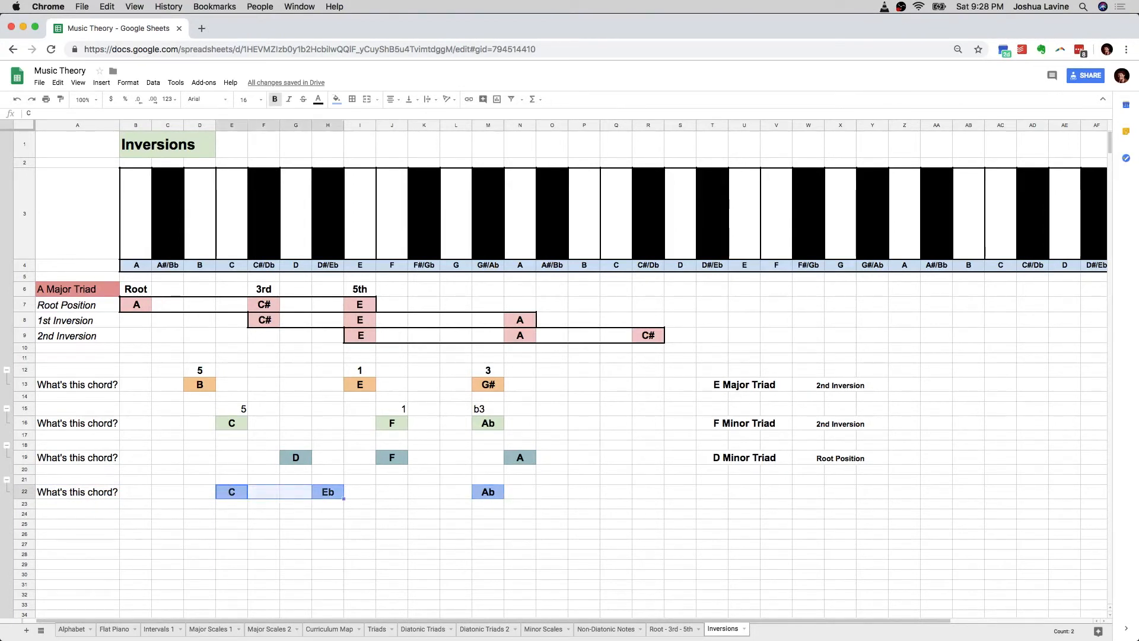
left_click(328, 492)
key("Right")
key("Right")
key("Right")
key("Right")
key("Right")
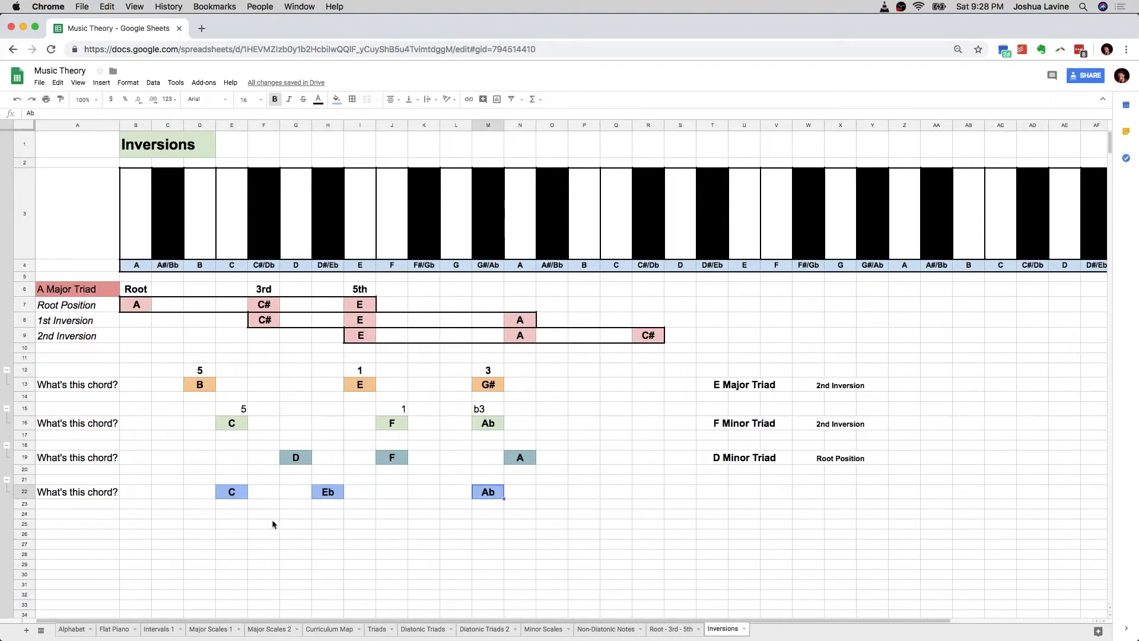
Step: Move the C from E22 to Q22 and the Eb from H22 to T22, so both follow the Ab
left_click(244, 495)
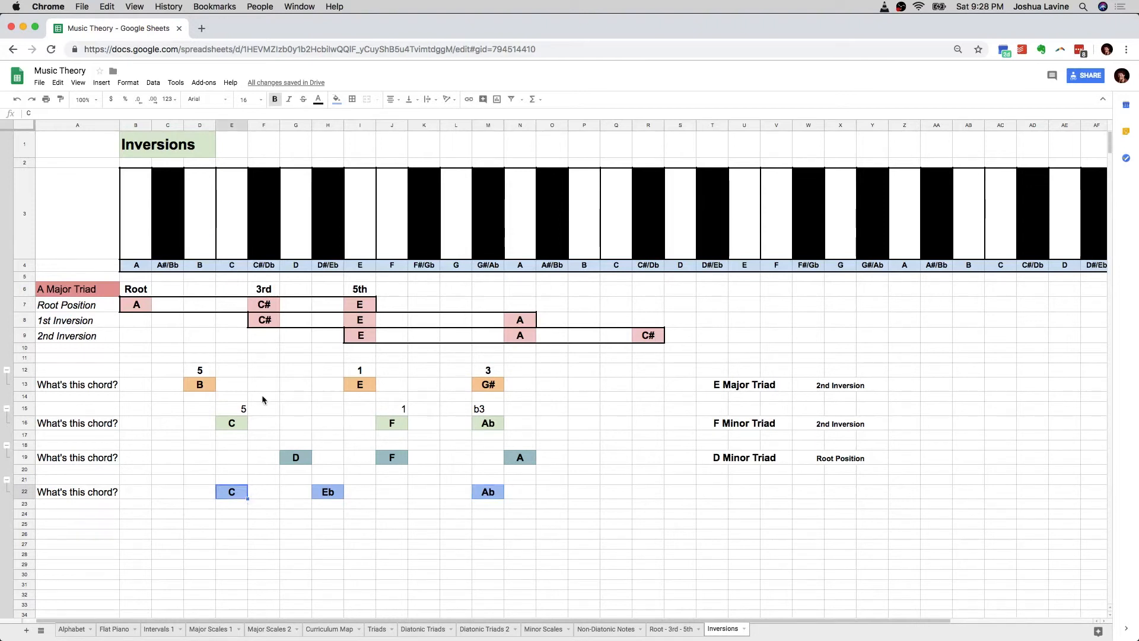
left_click(617, 492)
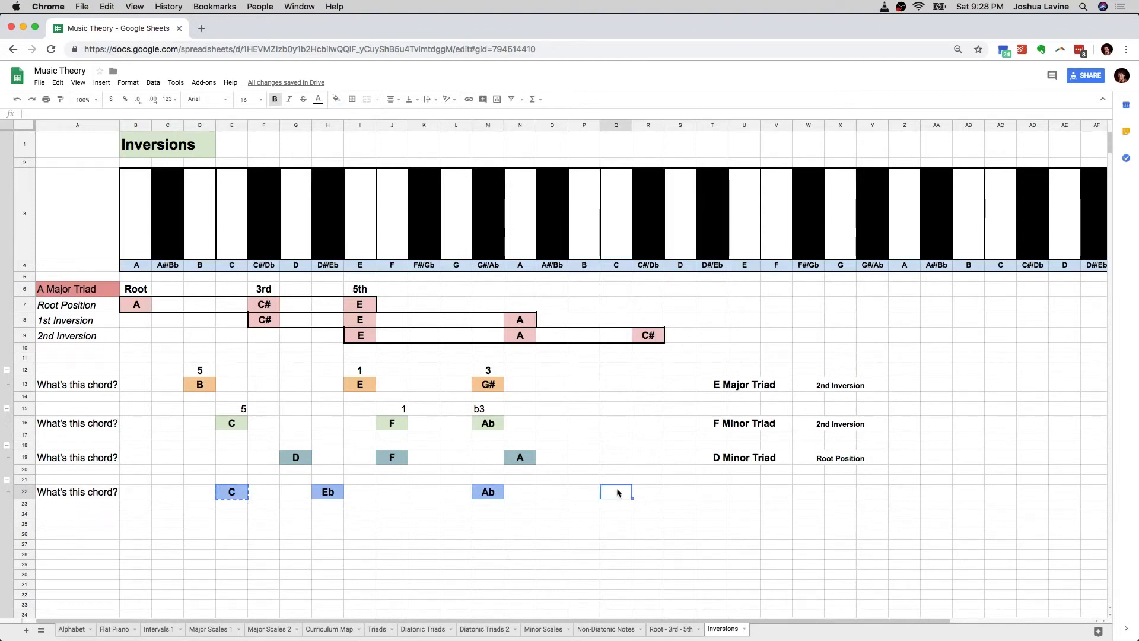
type("C")
left_click(328, 492)
key("ctrl+x")
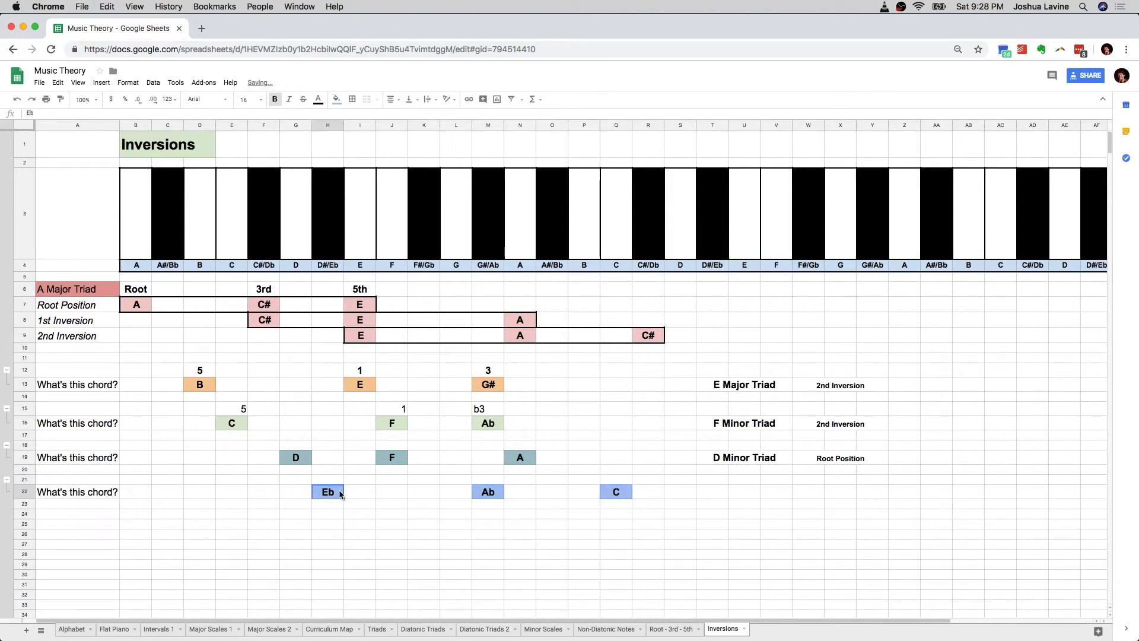
left_click(724, 491)
key("ctrl+v")
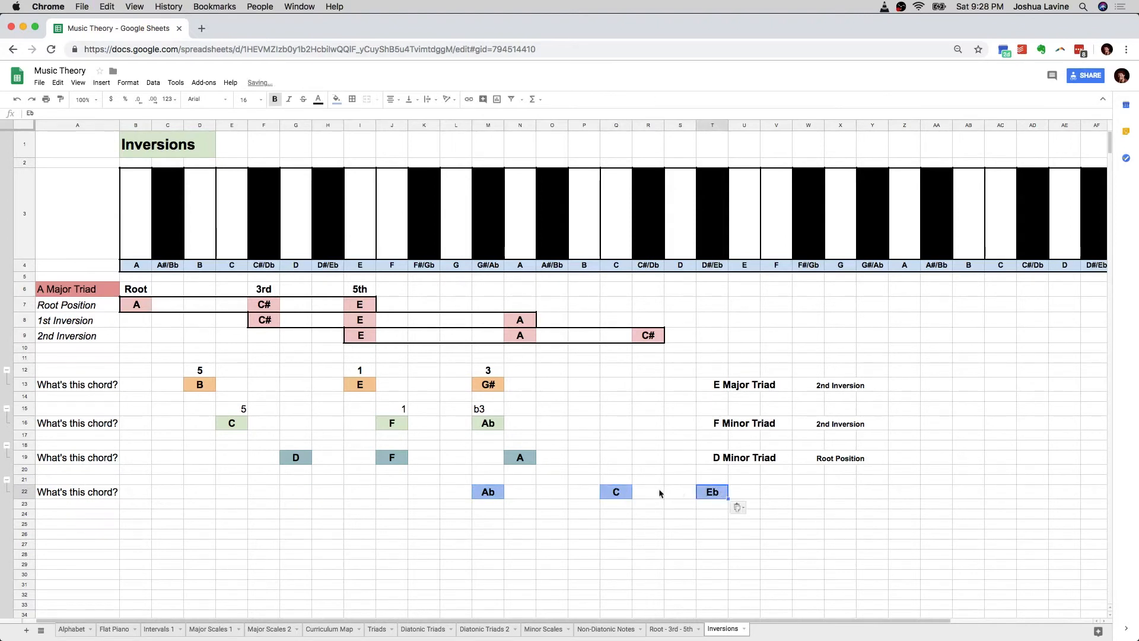
Step: Count the half steps from Ab to C and from C to Eb along row 22
left_click(484, 494)
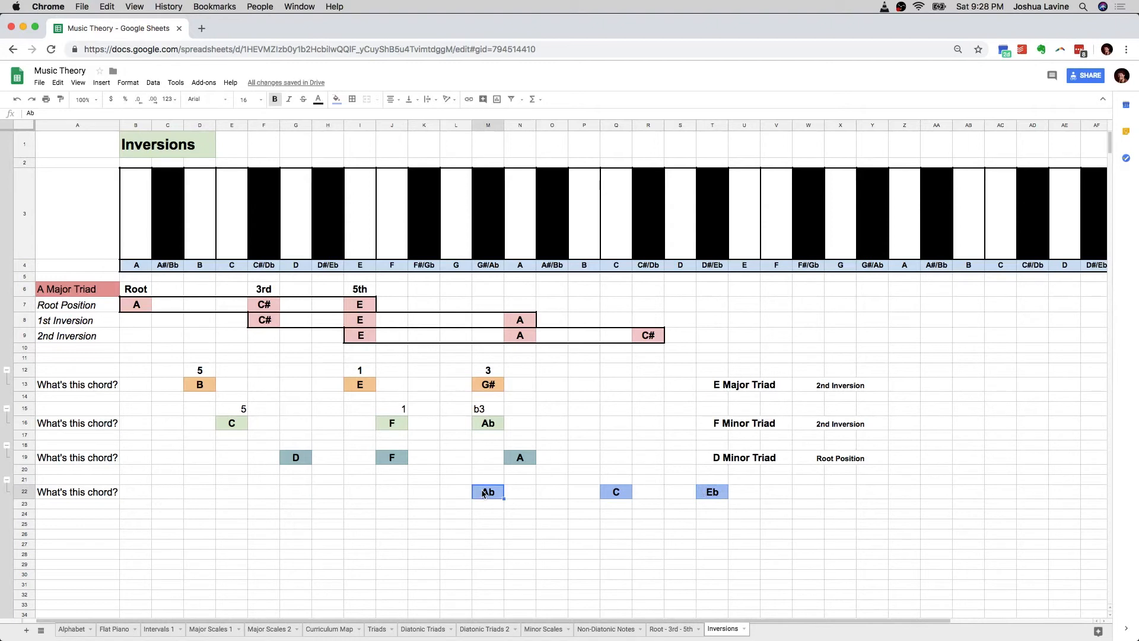
key("Right")
key("Right")
key("Right")
key("Right")
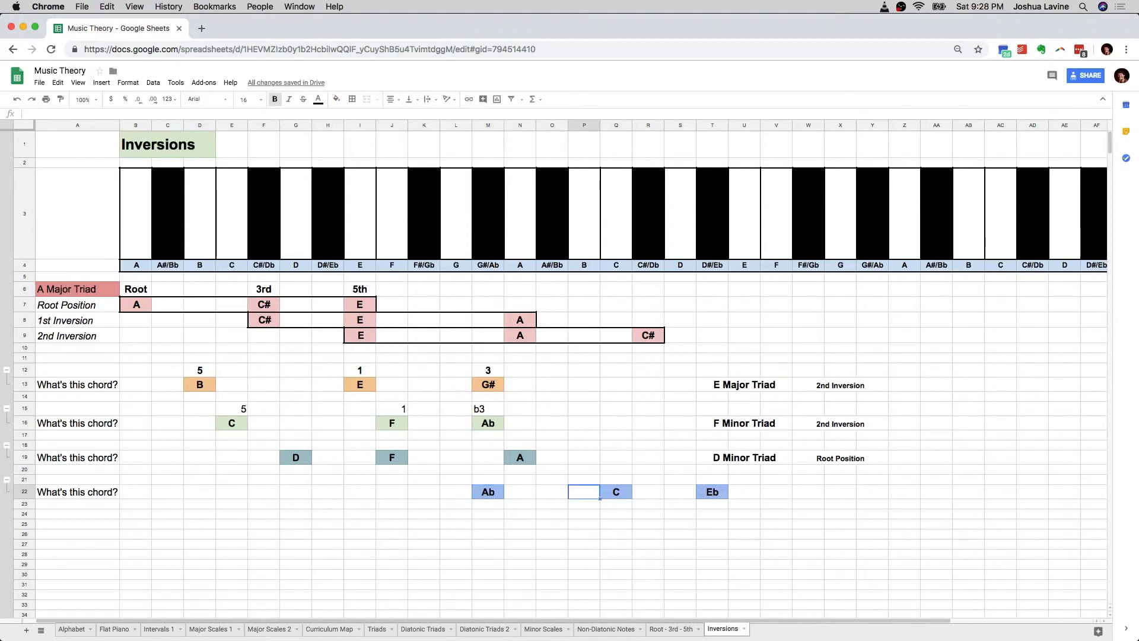
key("Right")
key("Right")
key("Right")
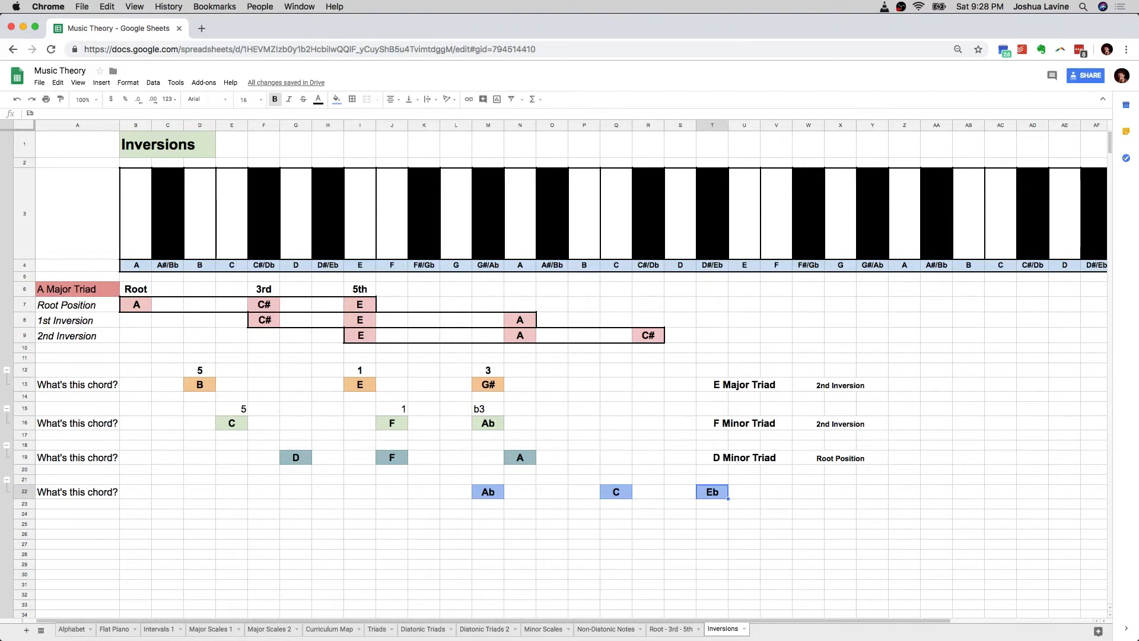
Step: Examine the span from Ab through C to Eb in row 22 as one complete chord
key("shift+Left")
key("shift+Left")
key("shift+Left")
key("shift+Left")
key("shift+Left")
key("shift+Left")
key("shift+Left")
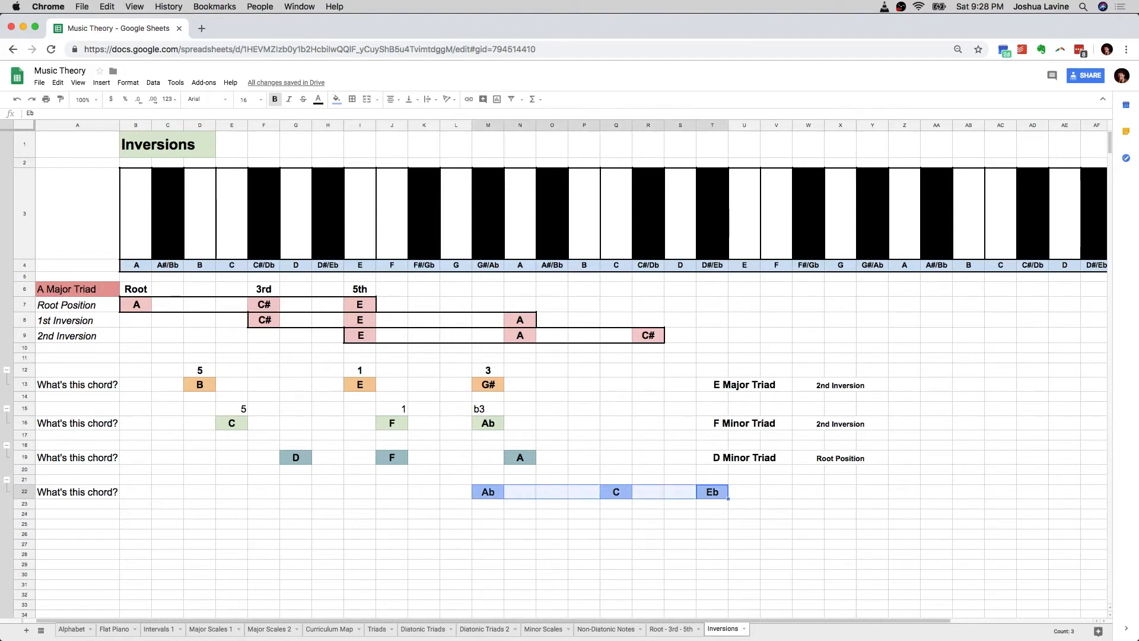
key("Right")
key("Right")
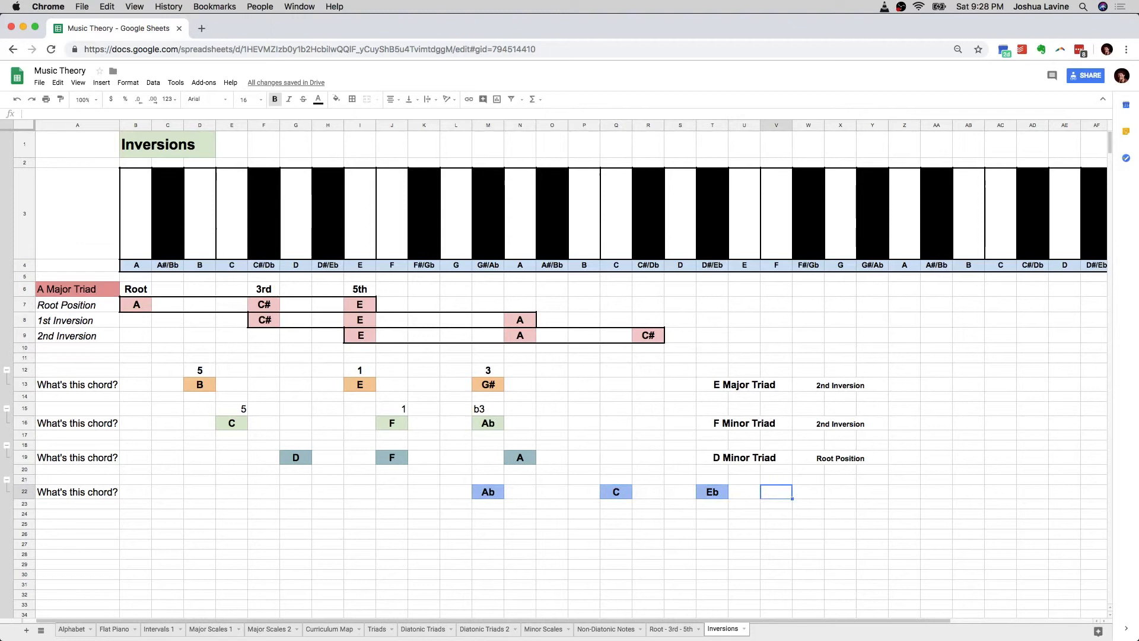
Step: Undo both note moves in row 22 and number the notes in row 21: Ab as 1, C as 3 and Eb as 5
key("super+z")
key("super+z")
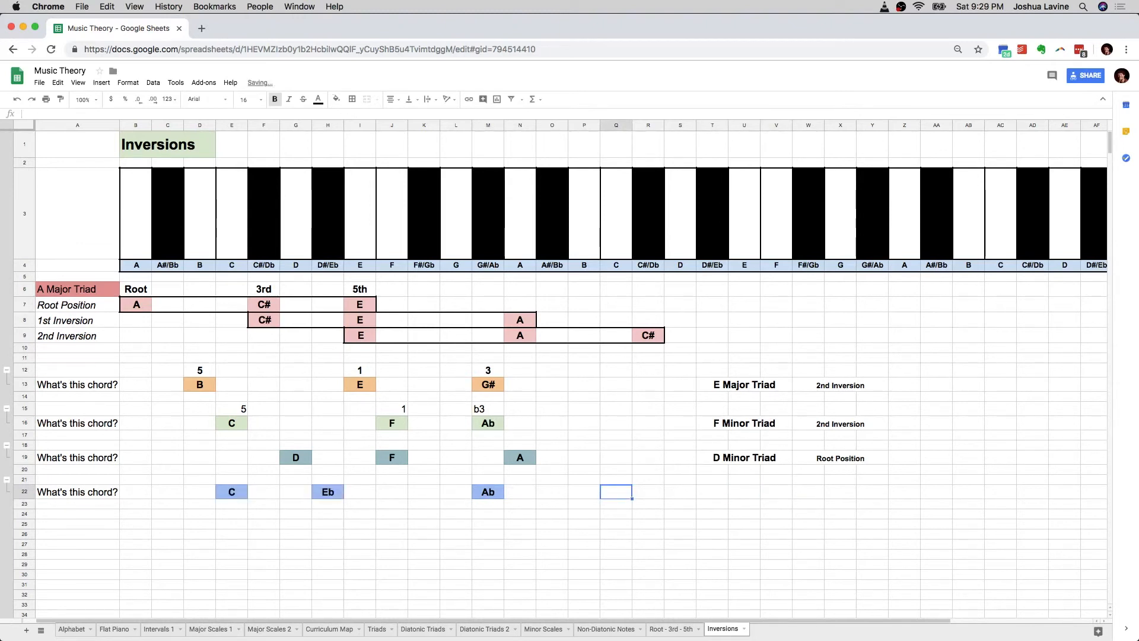
left_click(499, 482)
type("1")
left_click(235, 481)
type("3")
left_click(328, 481)
type("5")
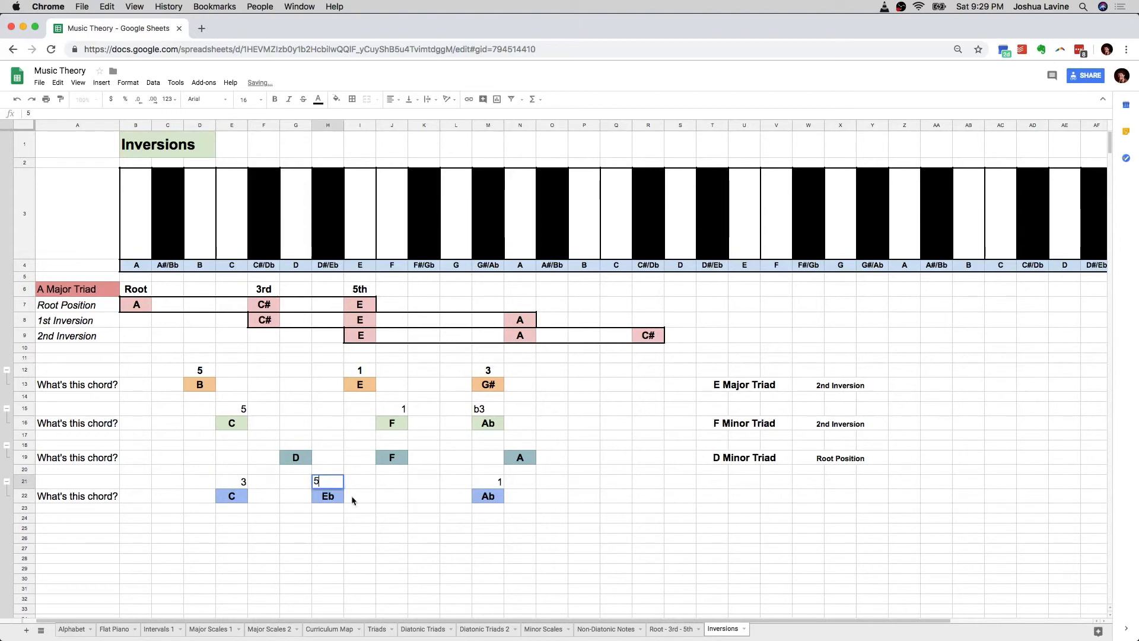
left_click(357, 508)
Step: Compare the 3 above the lowest note C with the starting note of the A Major Triad's 1st Inversion row
left_click(235, 486)
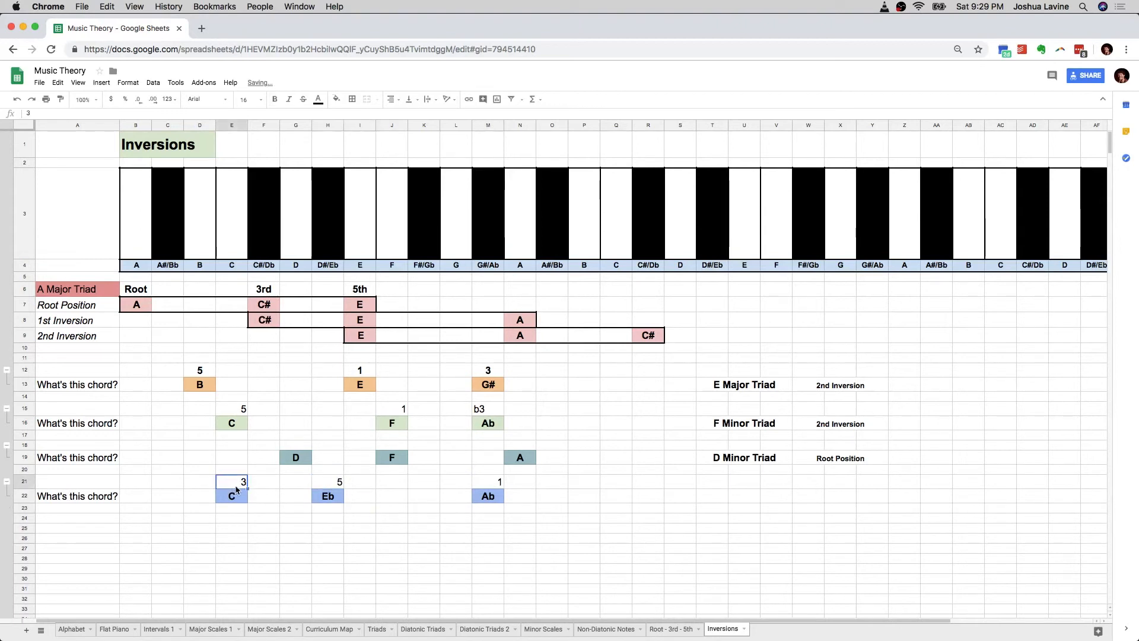
left_click_drag(83, 320, 356, 320)
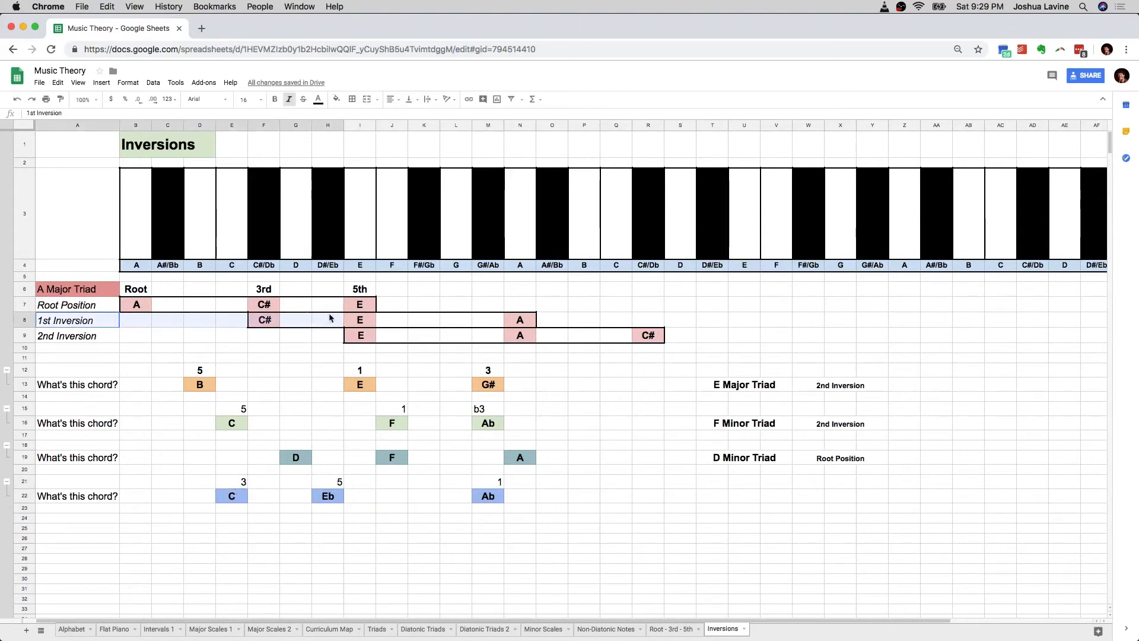
left_click(270, 320)
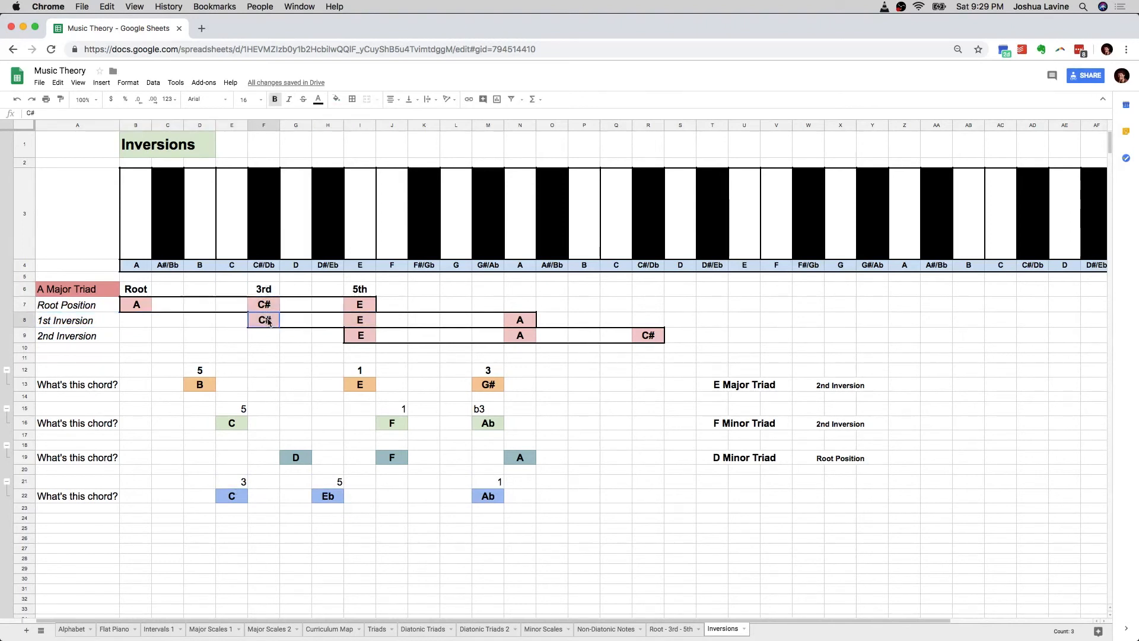
Step: Enter "Ab Major Triad" in U22 as the chord name for the fourth exercise
left_click(727, 494)
left_click(733, 495)
type("Ab Major Triad")
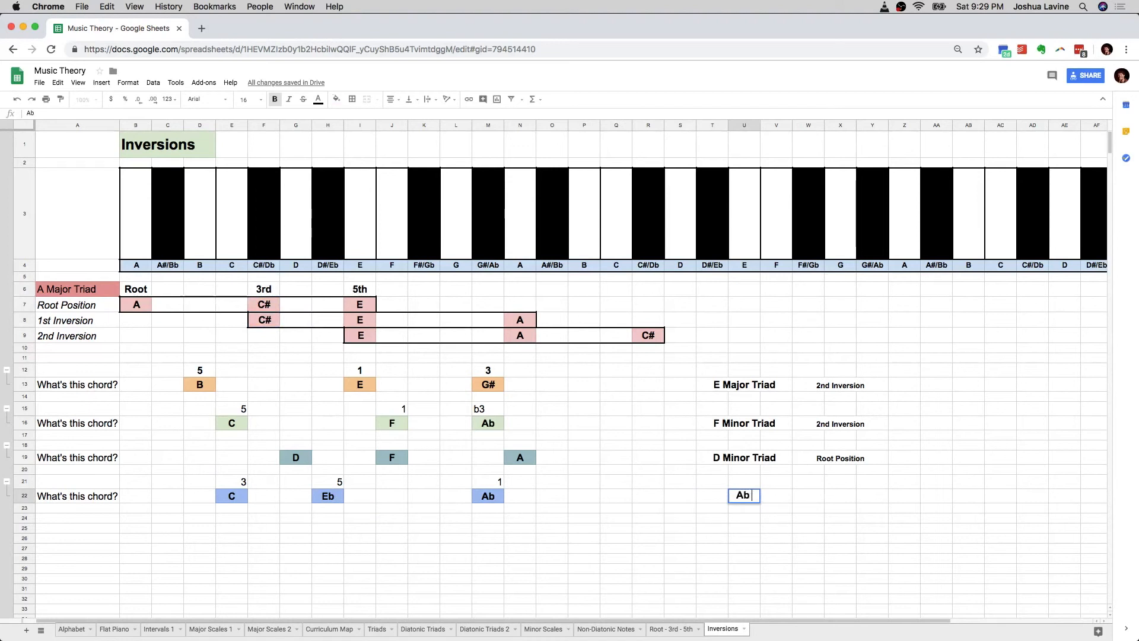
key("Tab")
Step: Enter "1st Inversion" in X22 as the inversion label beside the Ab Major Triad
key("Tab")
key("Tab")
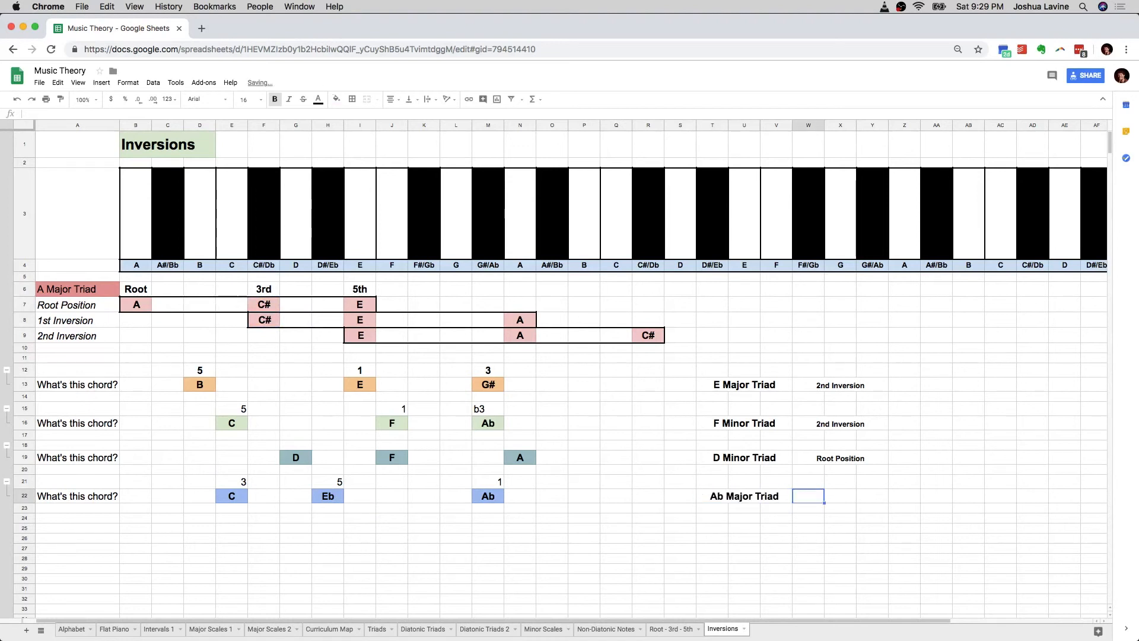
type("First")
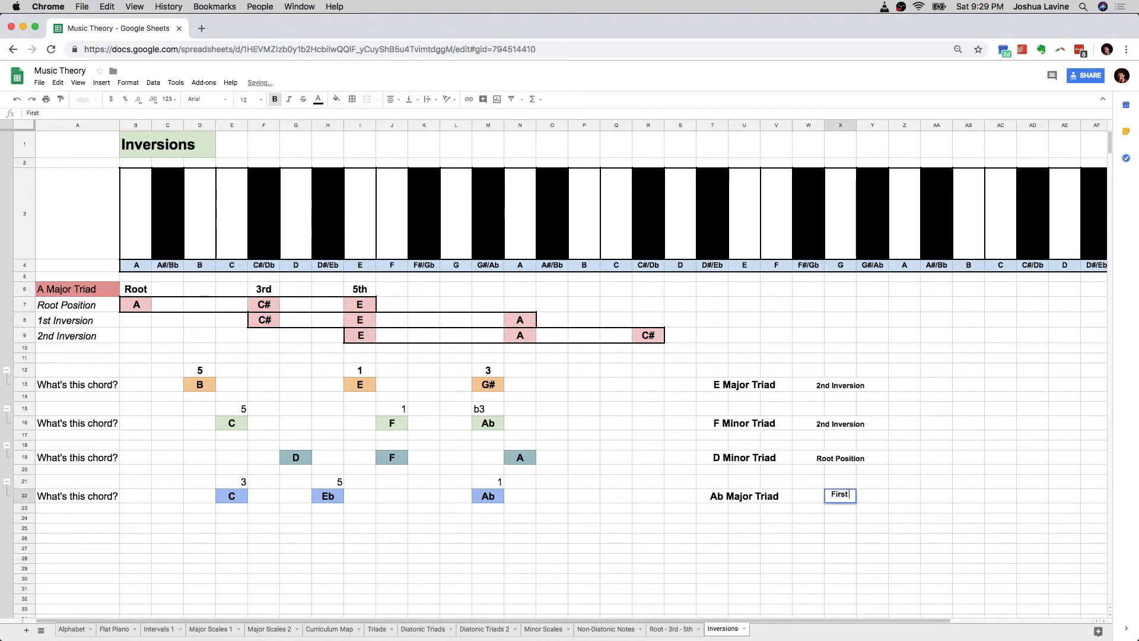
key("BackSpace")
key("BackSpace")
key("BackSpace")
key("BackSpace")
type("1st Inversion")
key("Return")
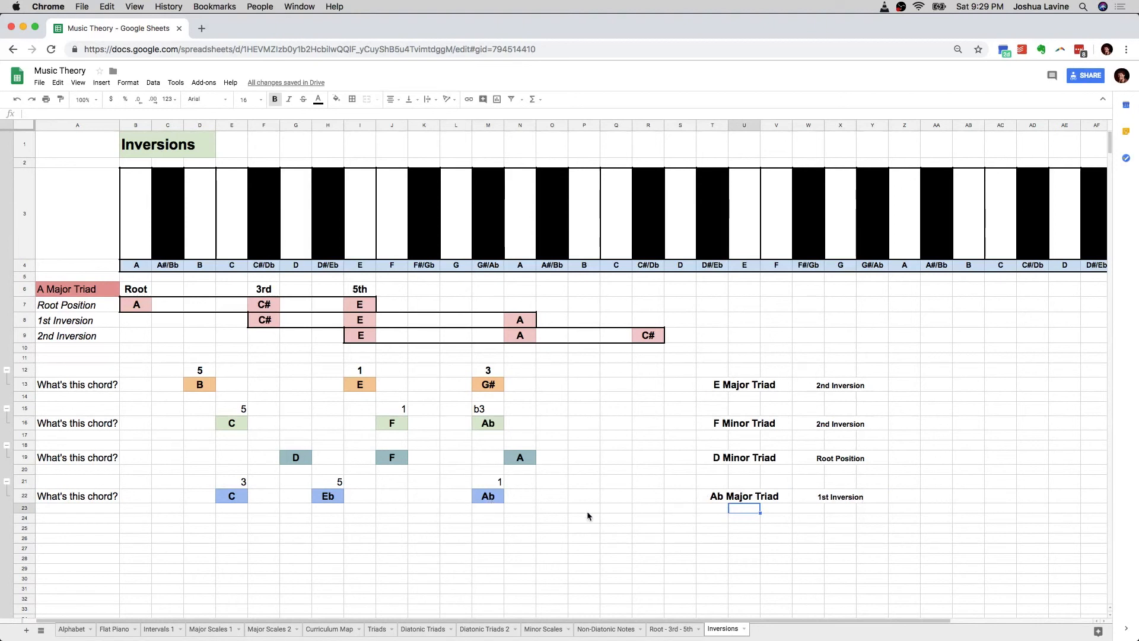
Step: Review the A Major Triad's root position notes A, C# and E and the inversion labels listed below it
left_click(137, 306)
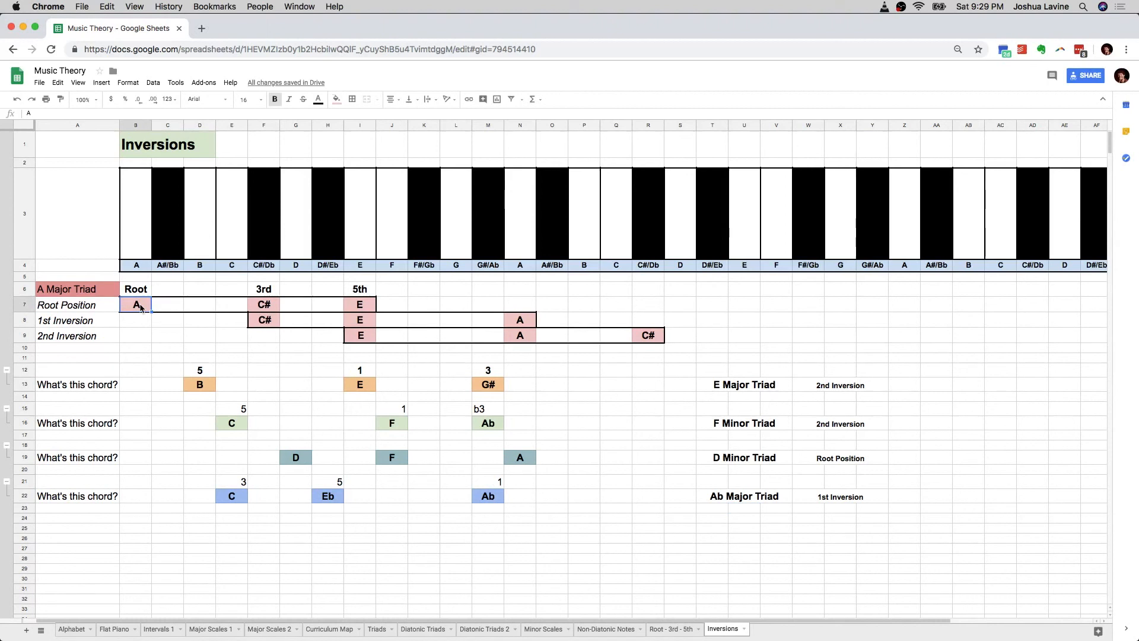
left_click(260, 307)
left_click(357, 307)
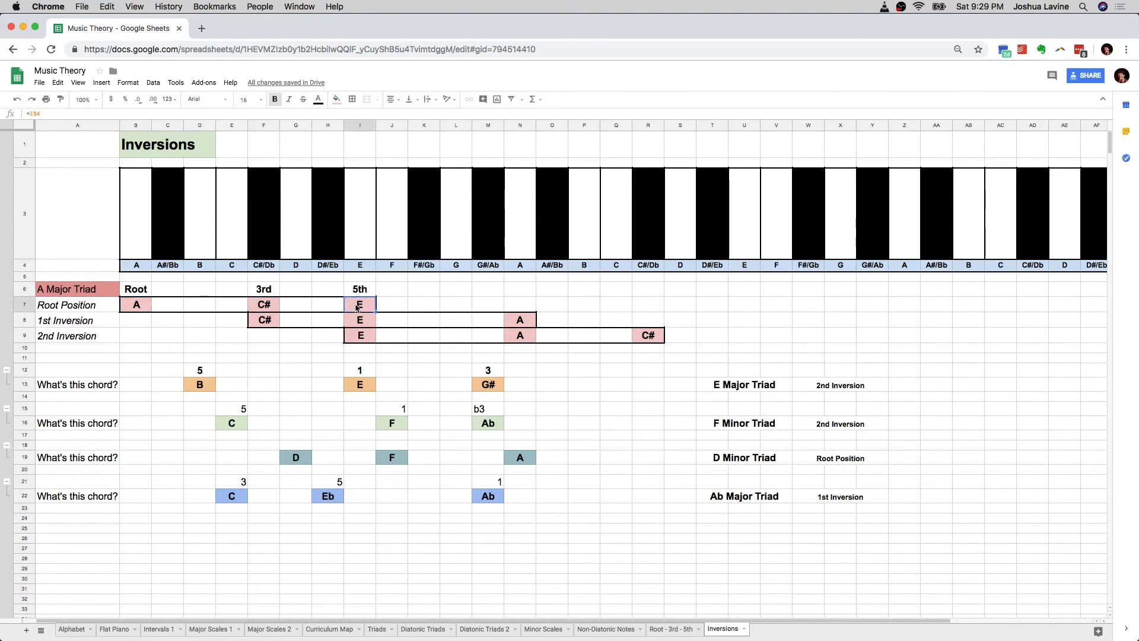
left_click_drag(391, 304, 585, 303)
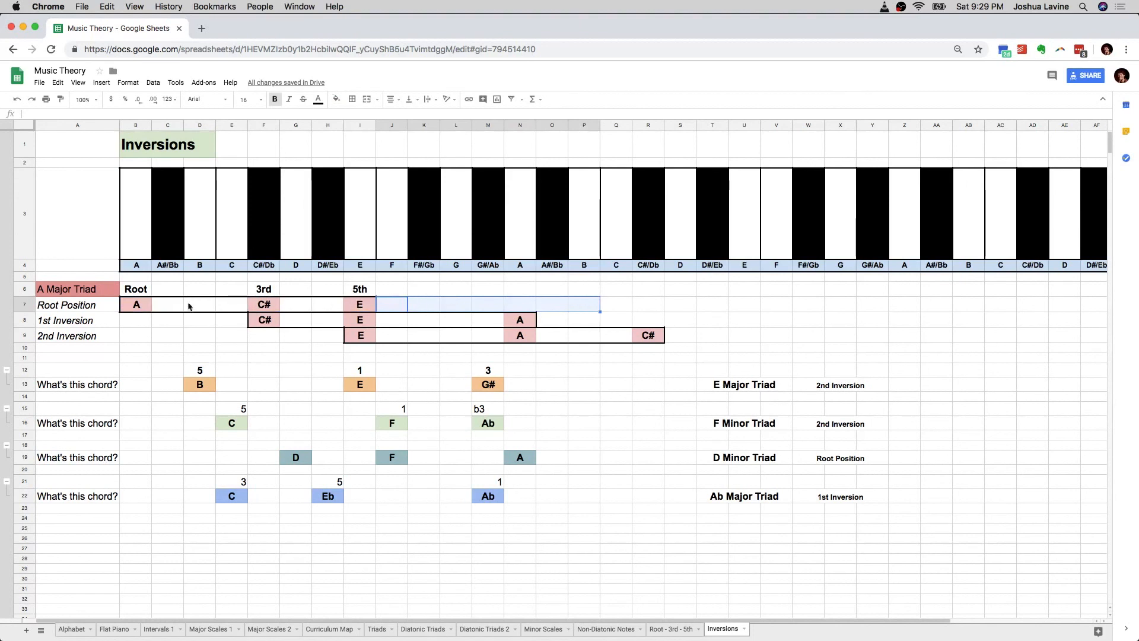
left_click_drag(135, 305, 470, 306)
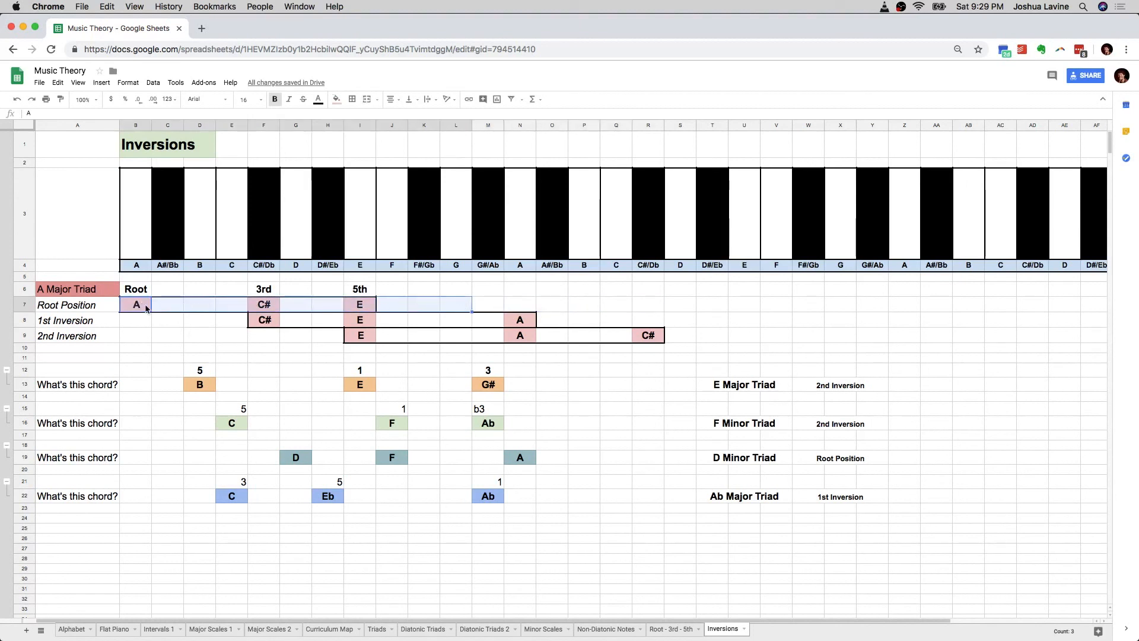
left_click(117, 306)
left_click_drag(116, 318, 110, 363)
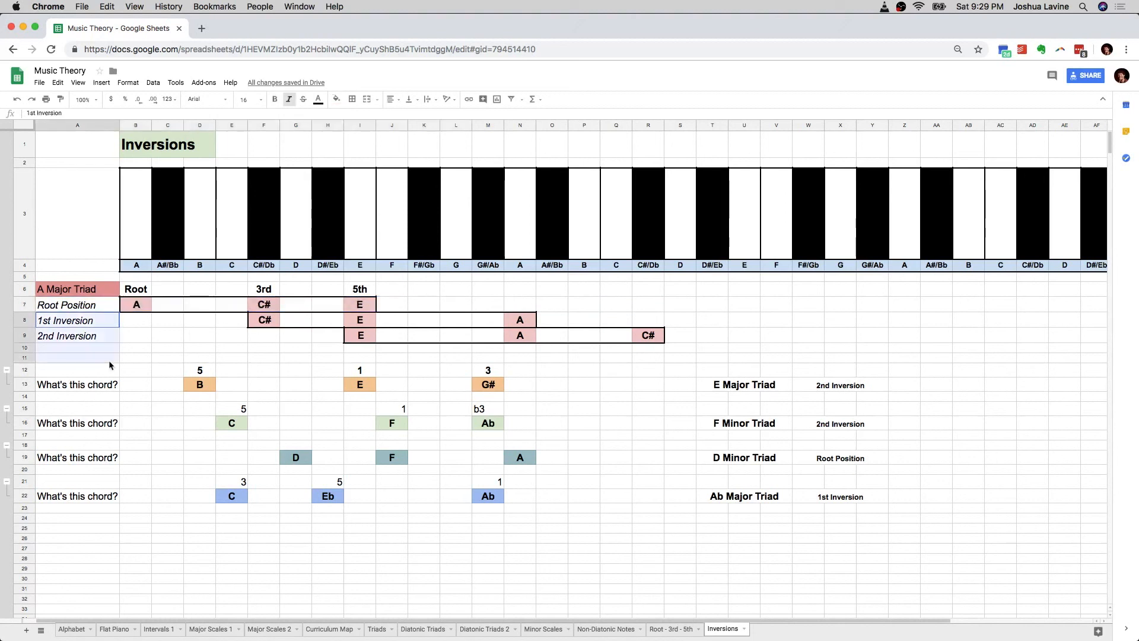
left_click(138, 304)
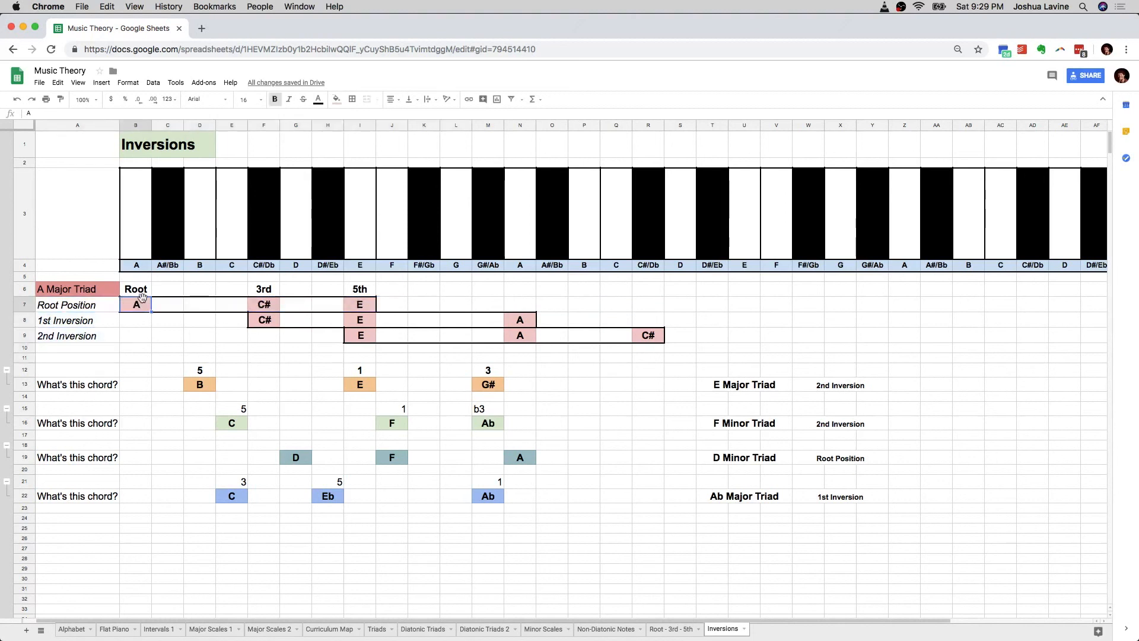